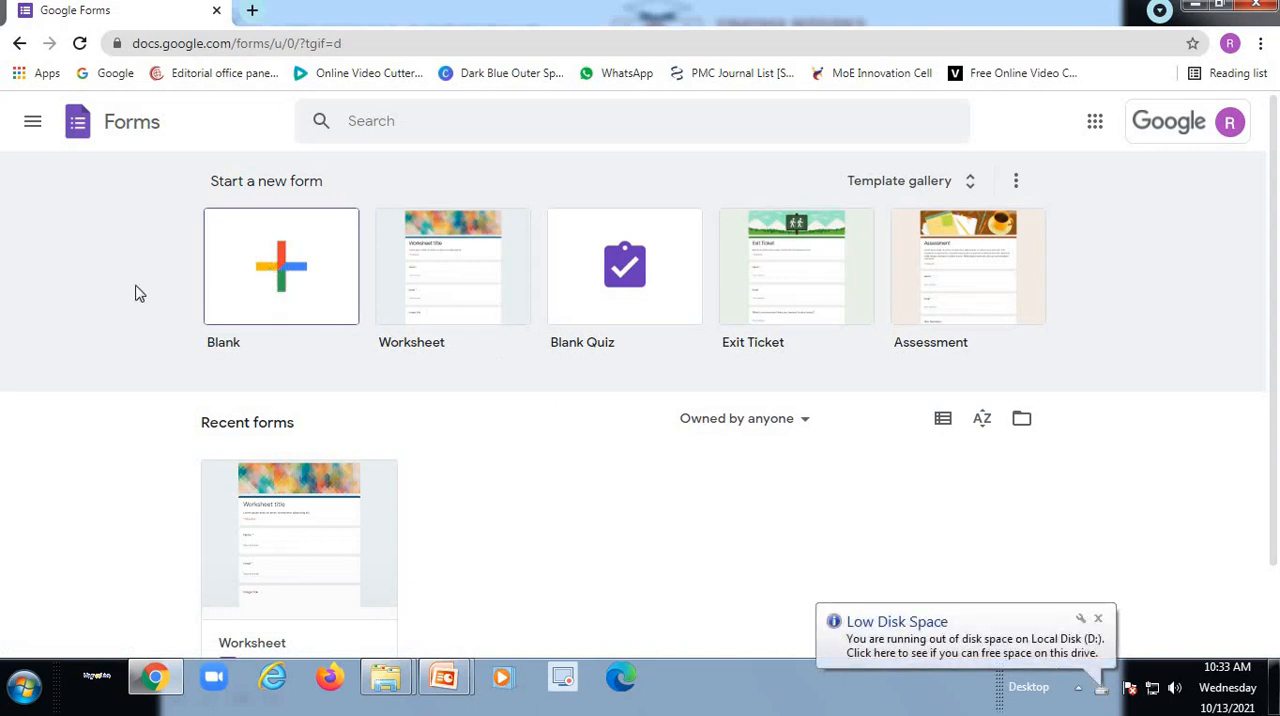
- Create a blank form, dismiss the tip about reusing questions, and title the form "Name of the institution"
click(275, 287)
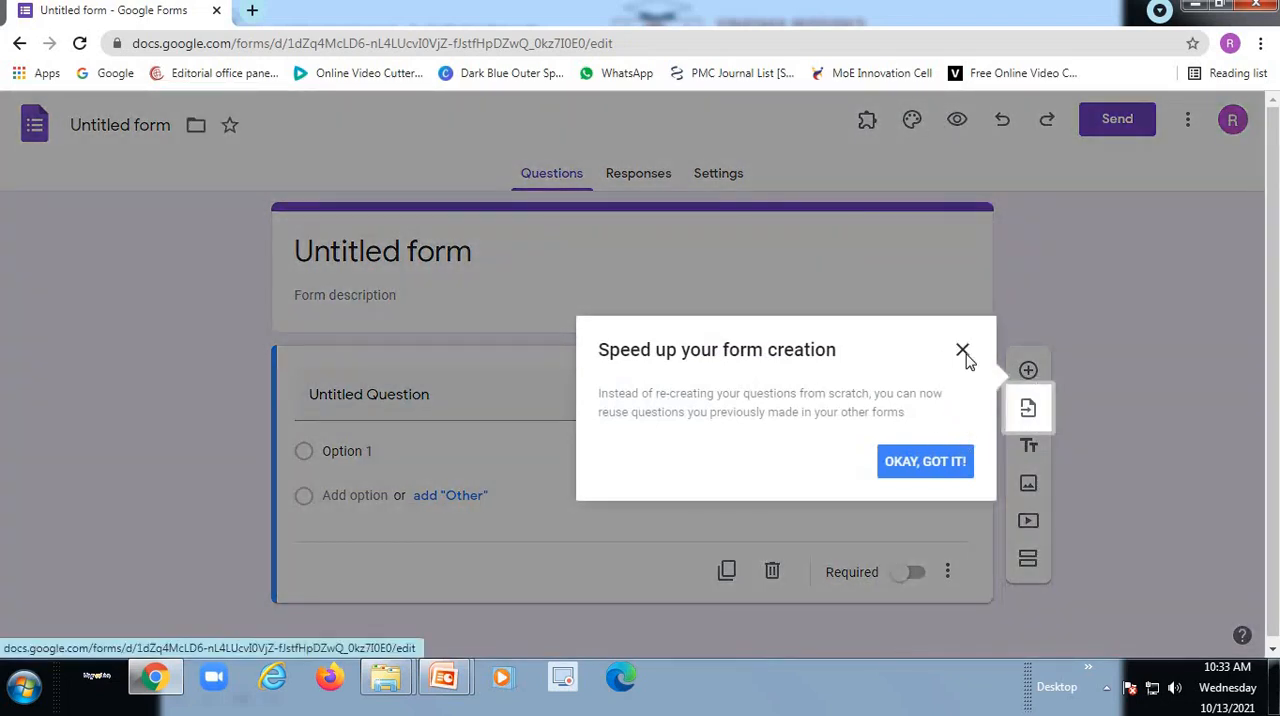
click(964, 354)
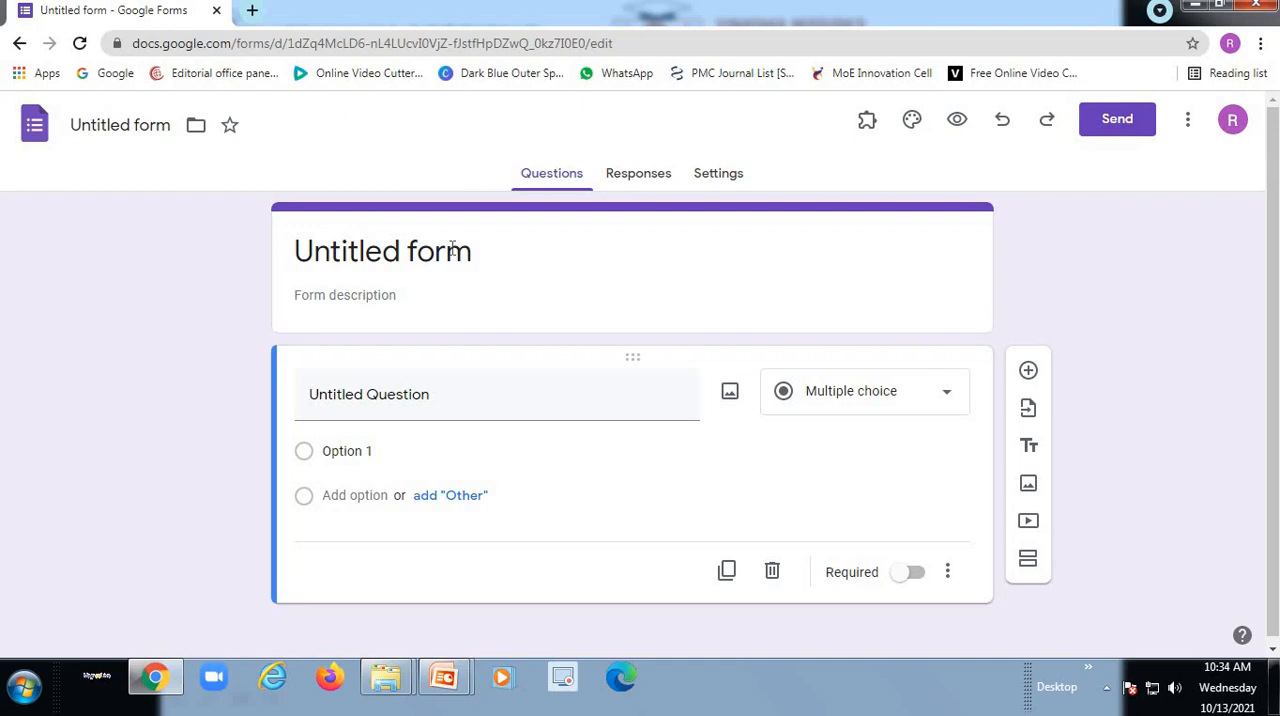
click(491, 252)
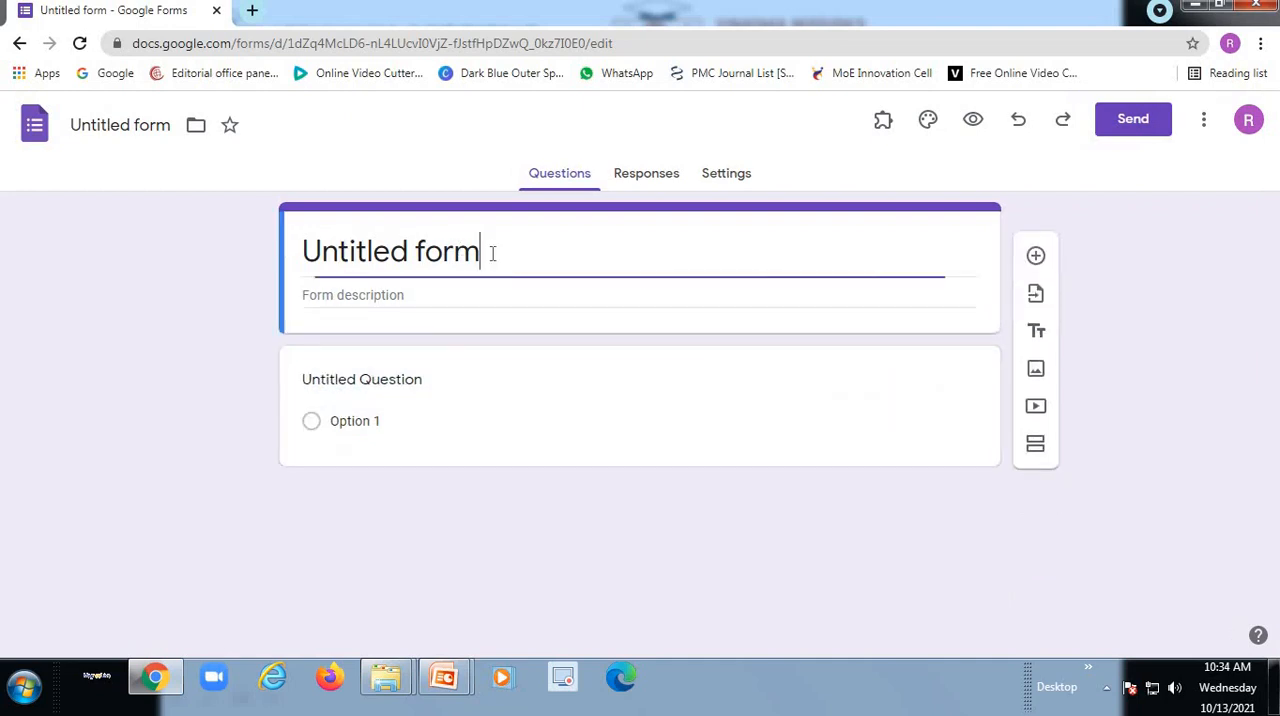
key(BackSpace)
key(BackSpace)
key(BackSpace)
key(BackSpace)
key(BackSpace)
key(BackSpace)
key(BackSpace)
key(BackSpace)
key(BackSpace)
key(BackSpace)
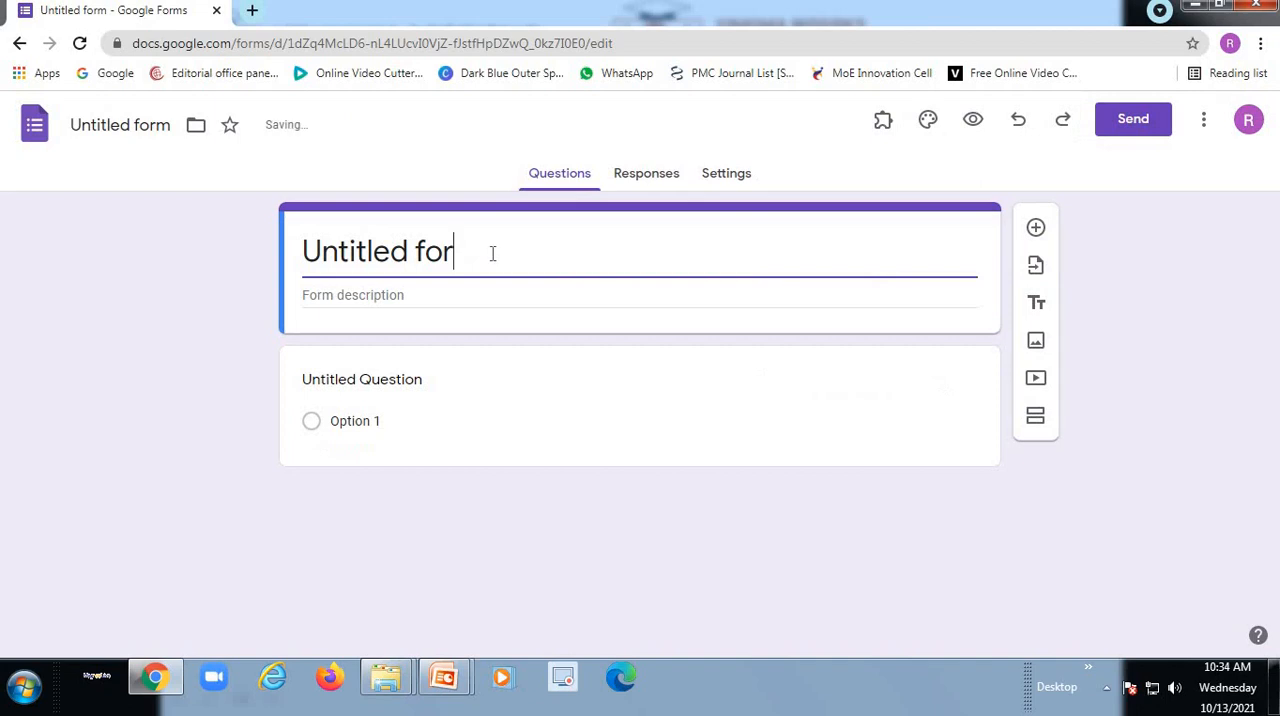
key(BackSpace)
key(BackSpace)
key(BackSpace)
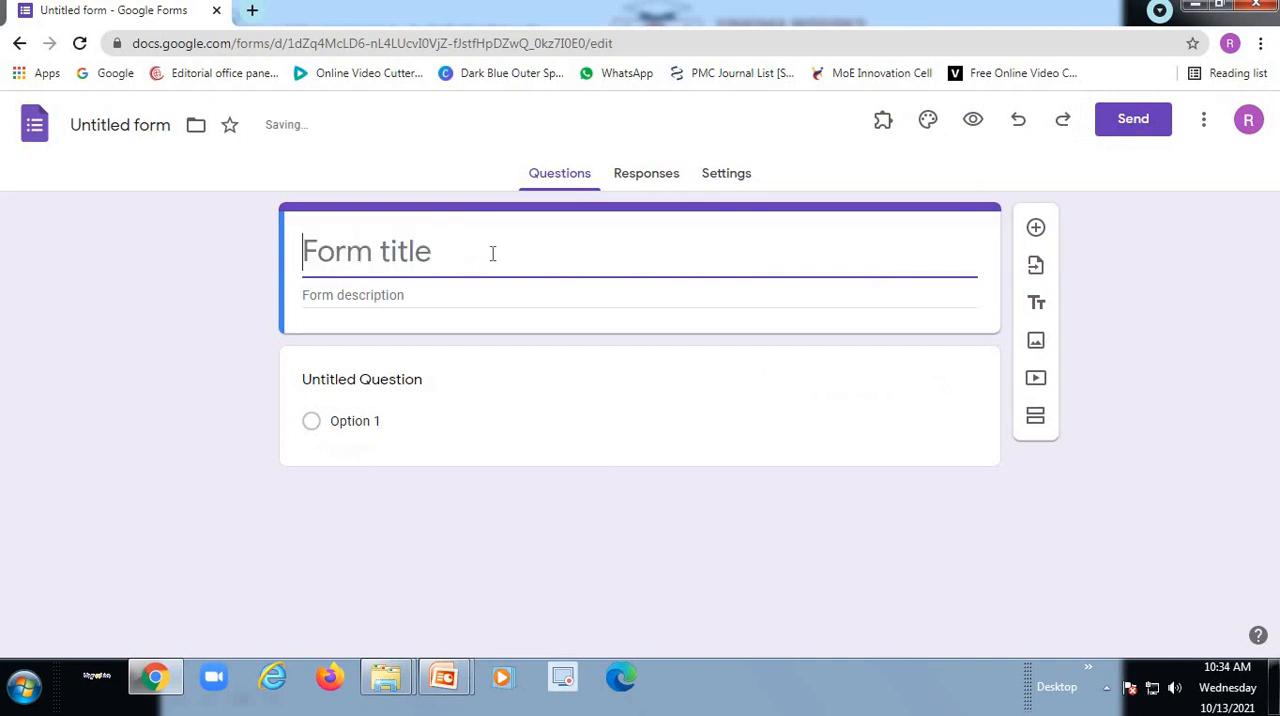
text(Nam)
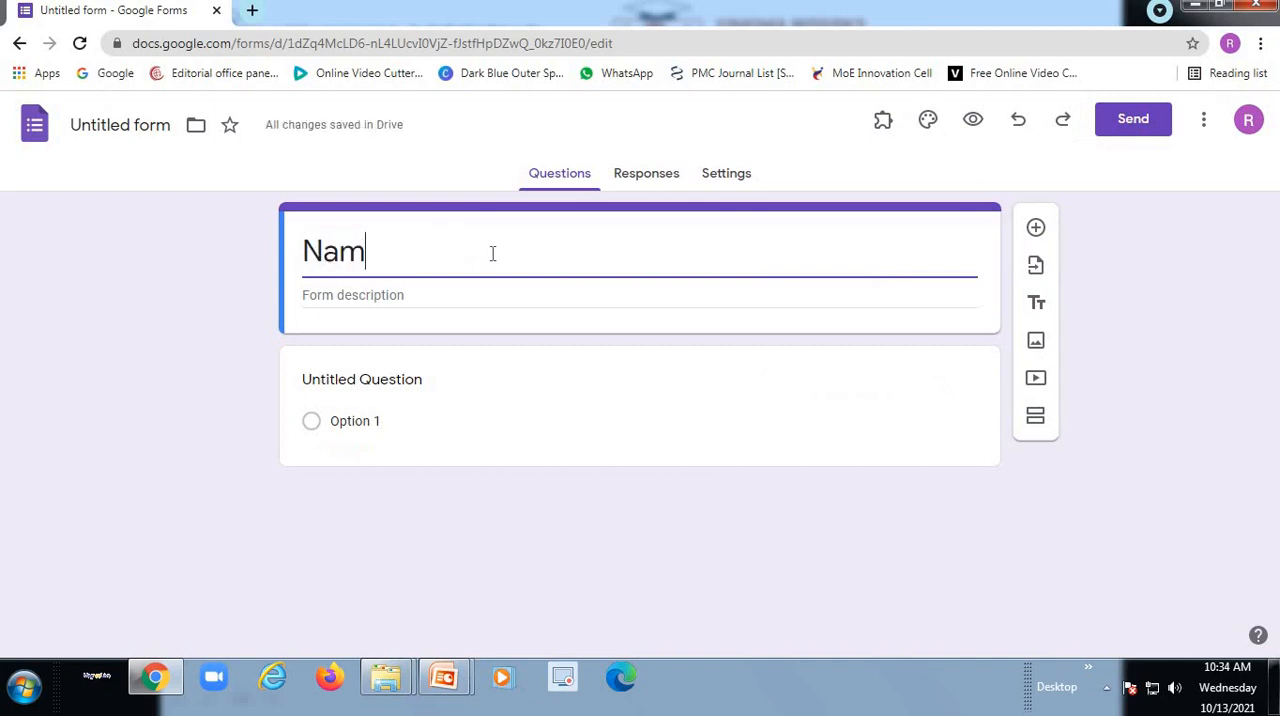
text(e the)
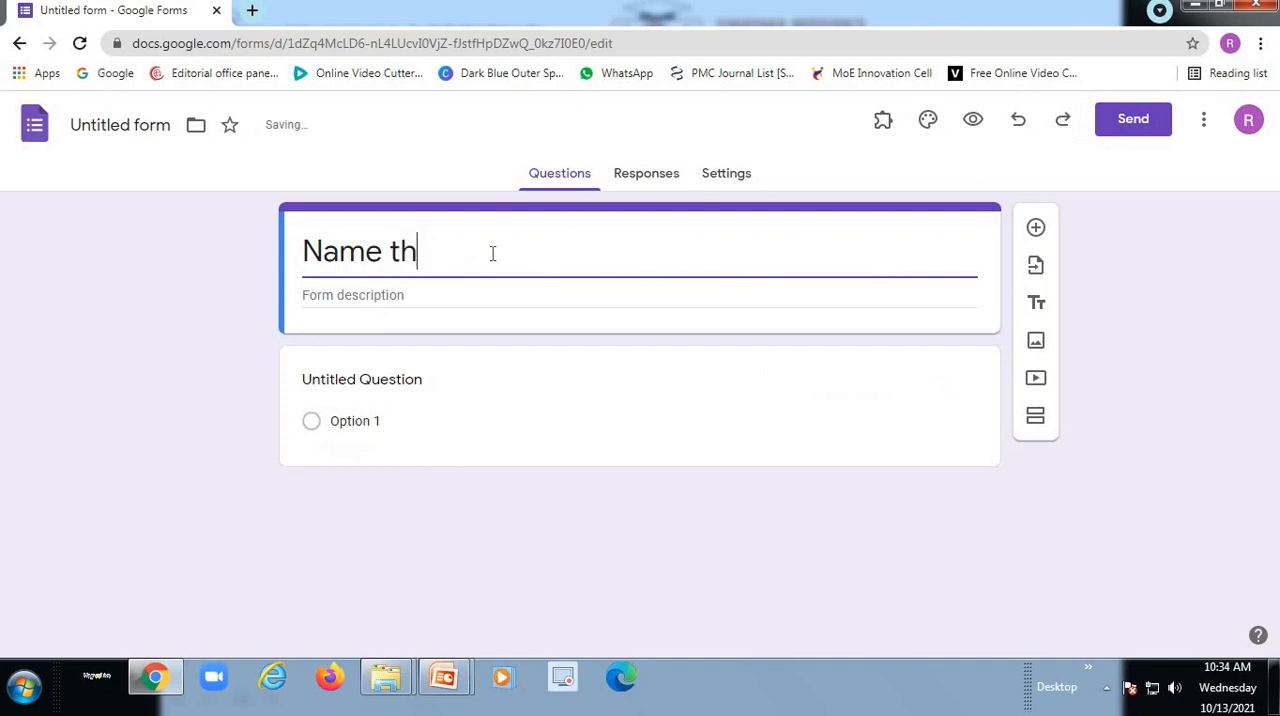
key(BackSpace)
key(BackSpace)
key(BackSpace)
key(BackSpace)
text(of the insti)
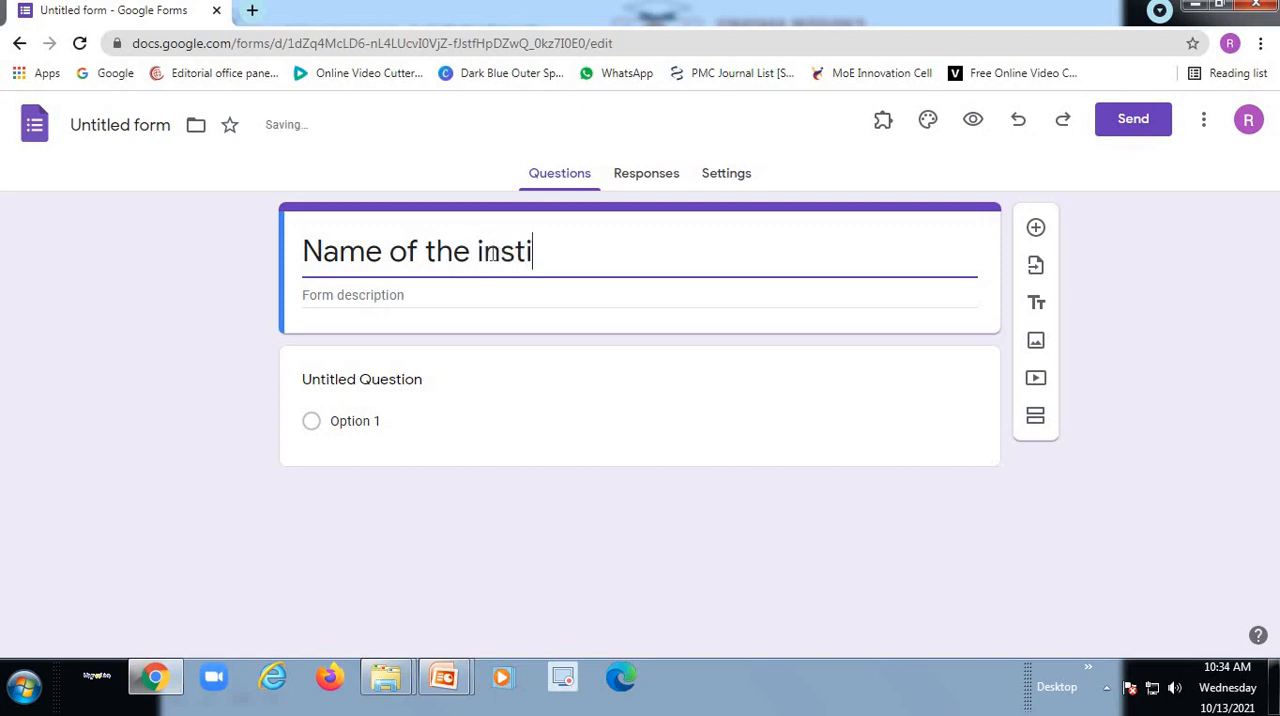
text(tution)
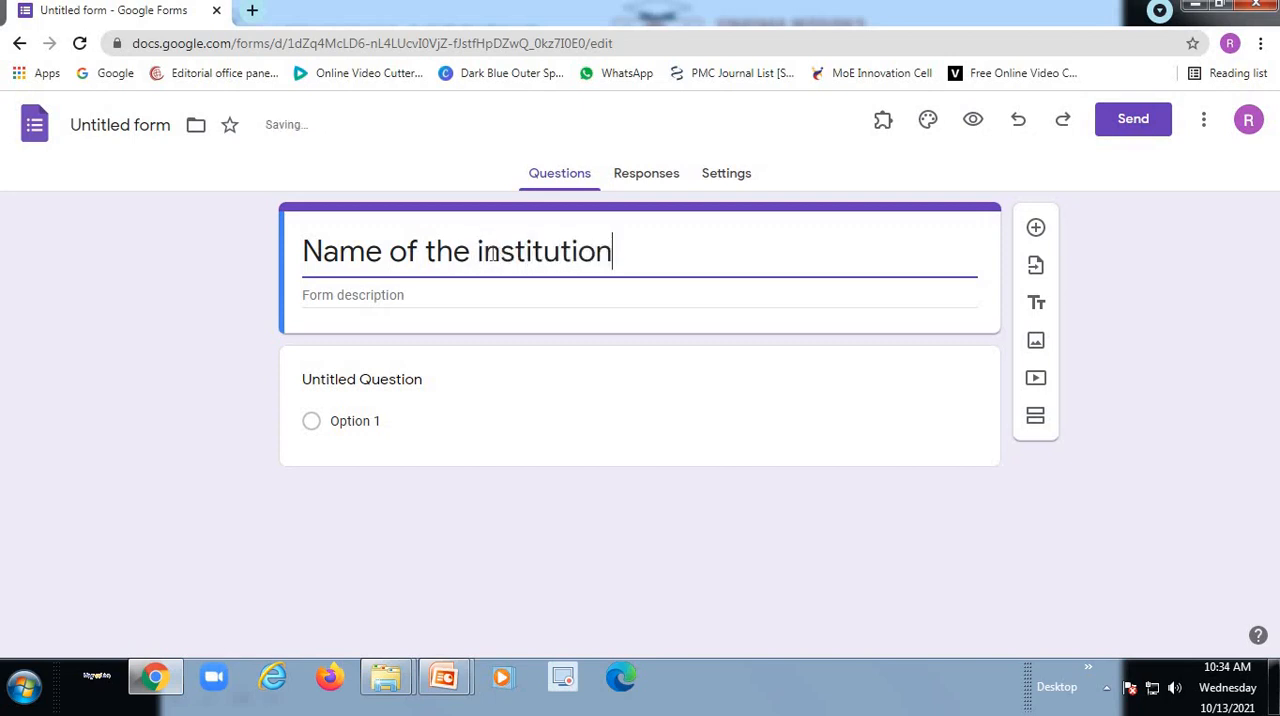
- Enter "Anatomy Quiz" as the form description
click(394, 296)
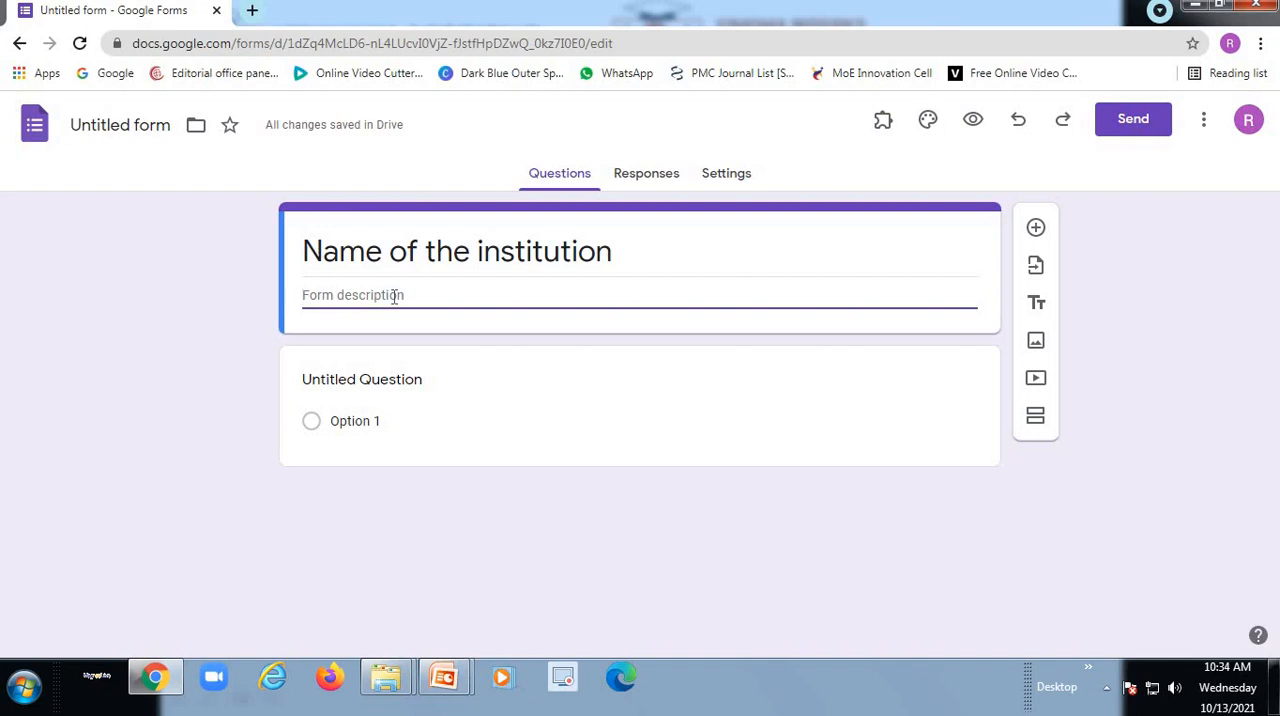
text(Anatomy Q)
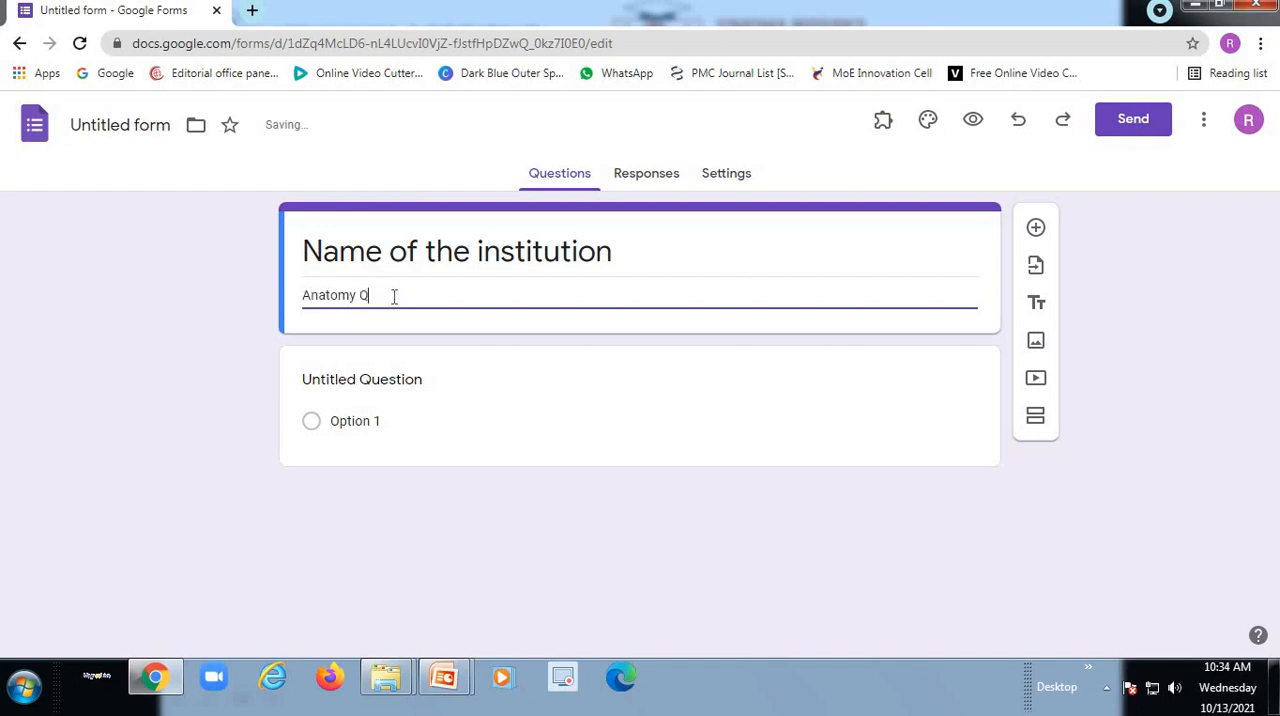
text(uiz)
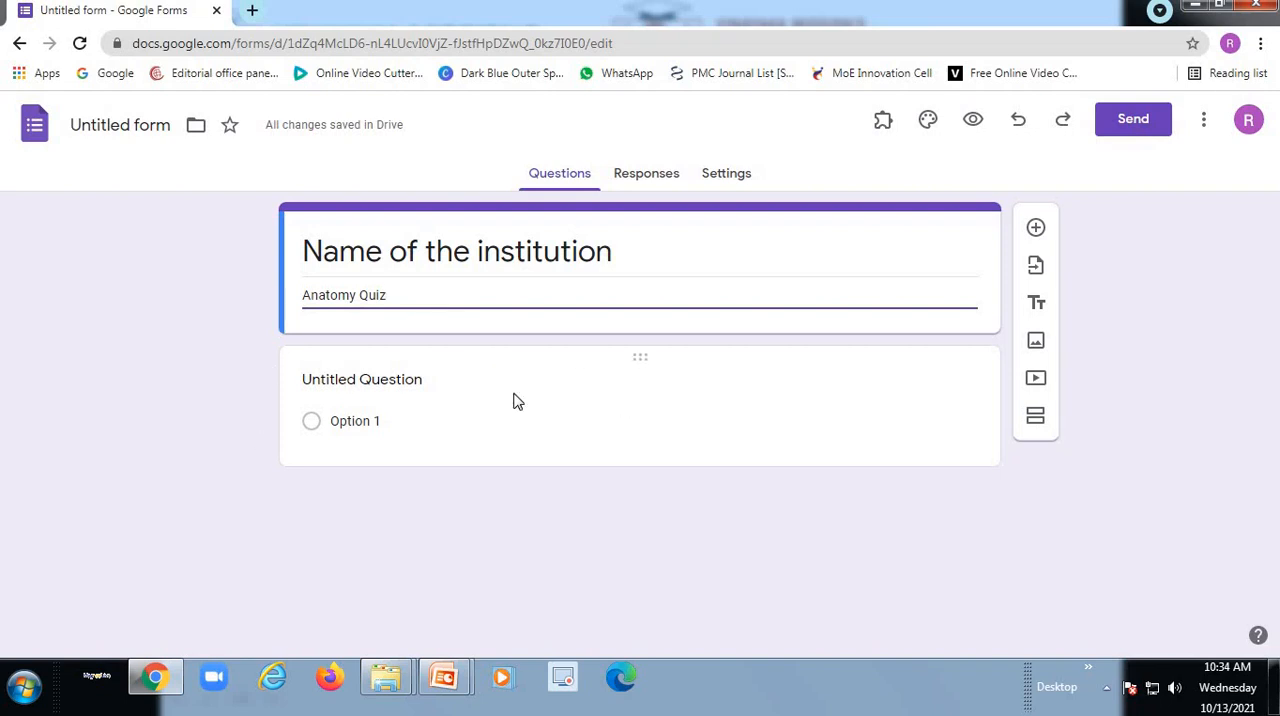
- Replace the untitled question's text with "1. How many bones are present in human body"
click(390, 386)
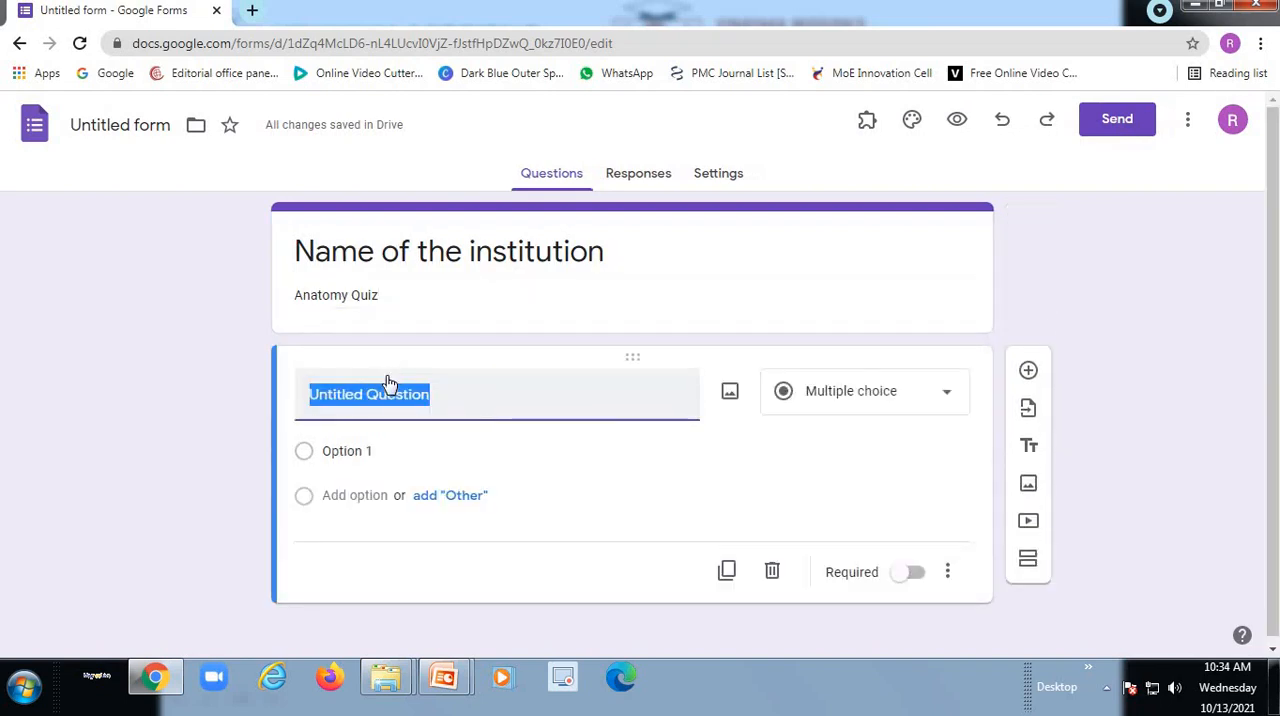
click(446, 393)
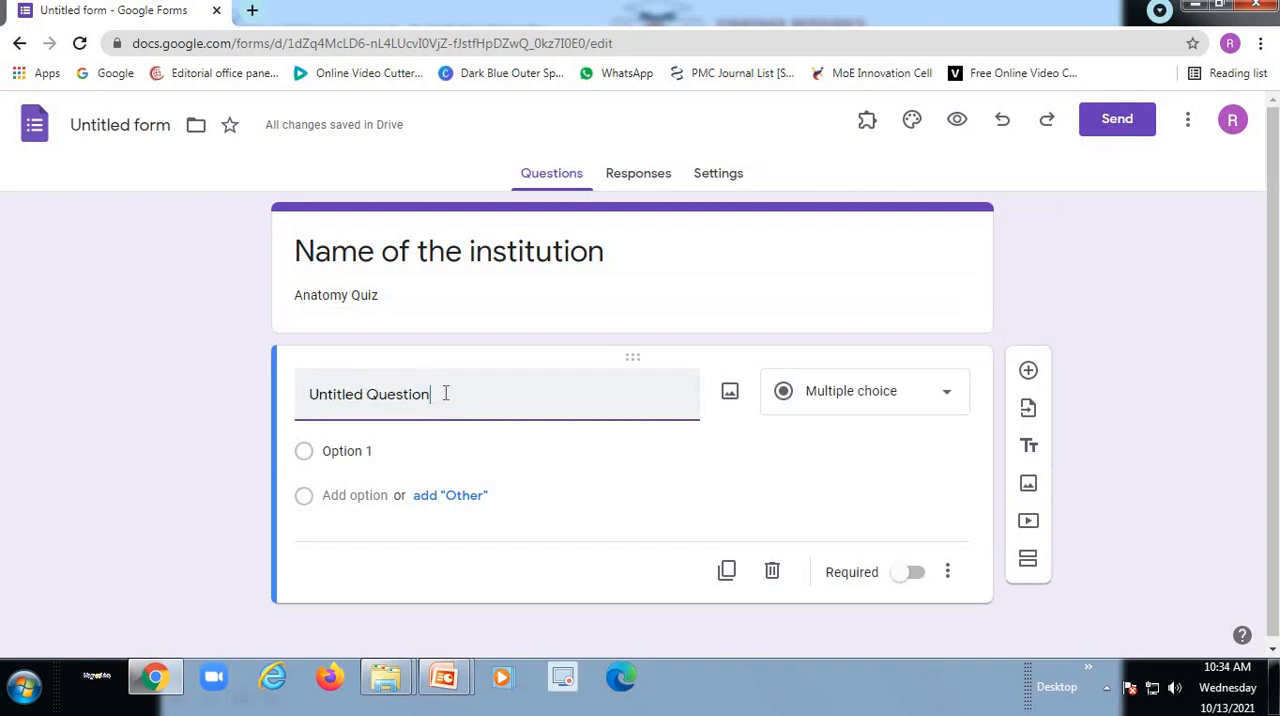
key(BackSpace)
key(BackSpace)
key(BackSpace)
key(BackSpace)
key(BackSpace)
key(BackSpace)
key(BackSpace)
key(BackSpace)
key(BackSpace)
key(BackSpace)
key(BackSpace)
key(BackSpace)
key(BackSpace)
key(BackSpace)
key(BackSpace)
key(BackSpace)
key(BackSpace)
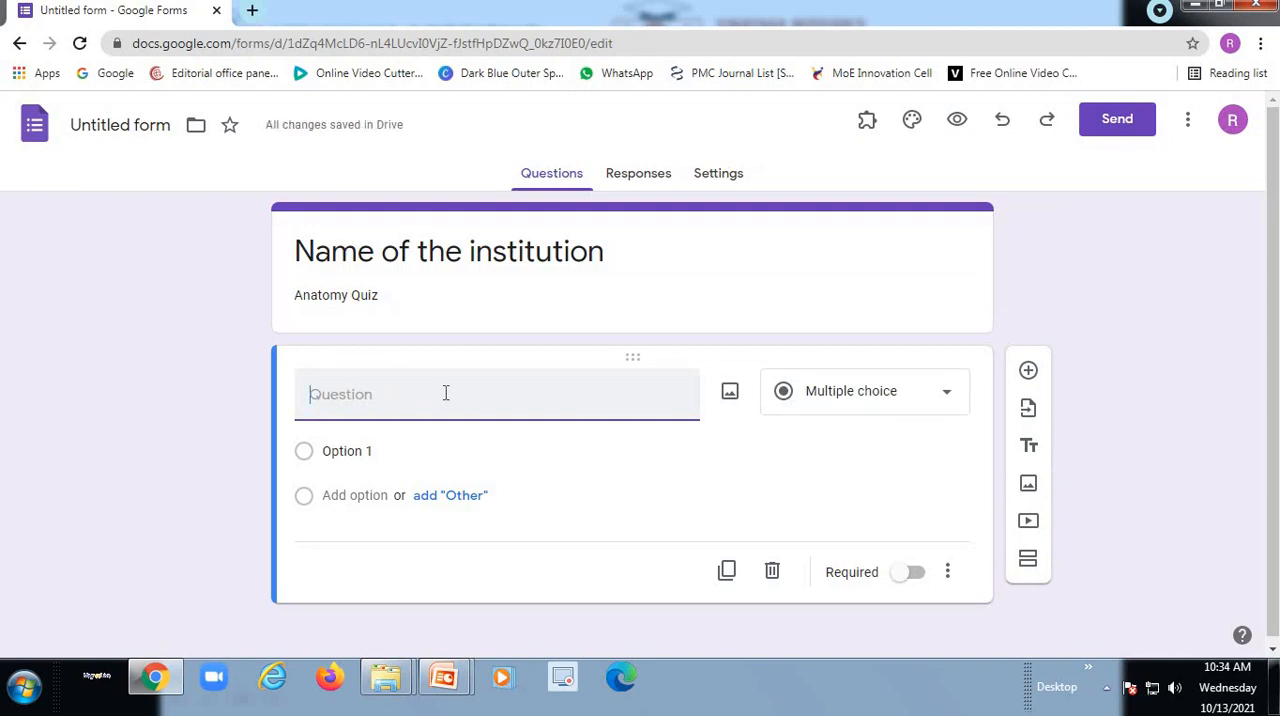
text(How many )
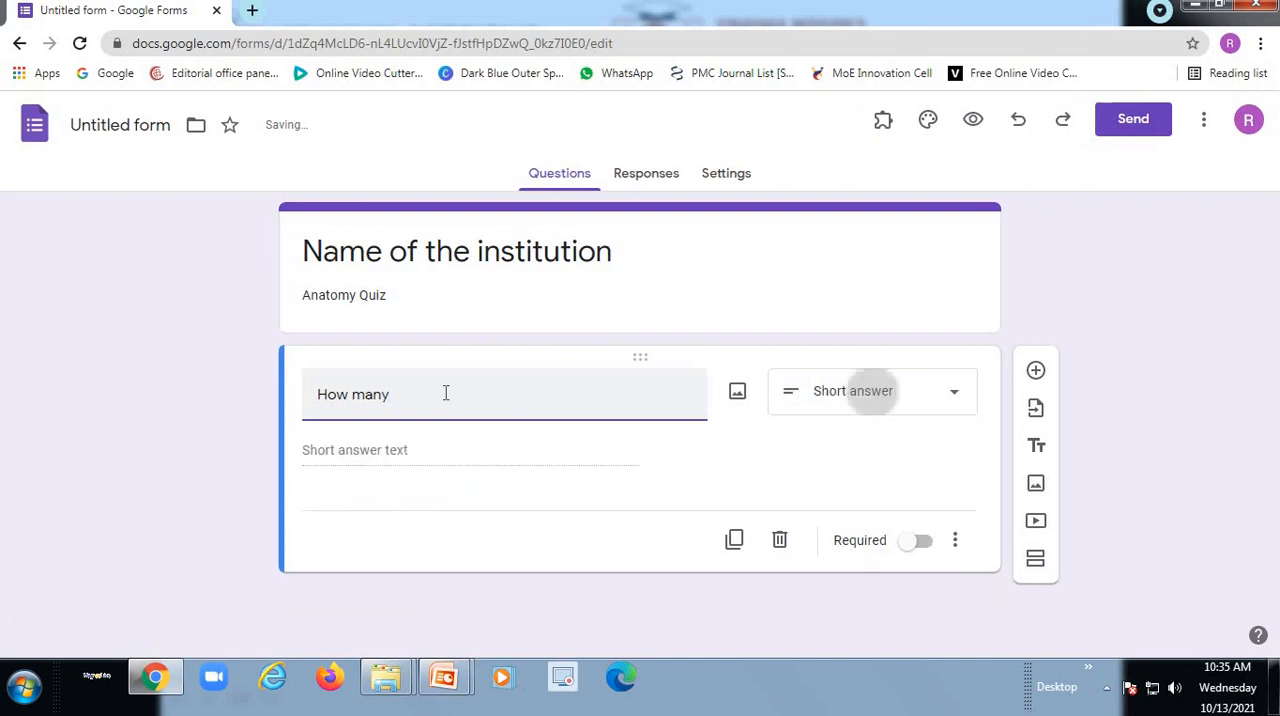
text(bones )
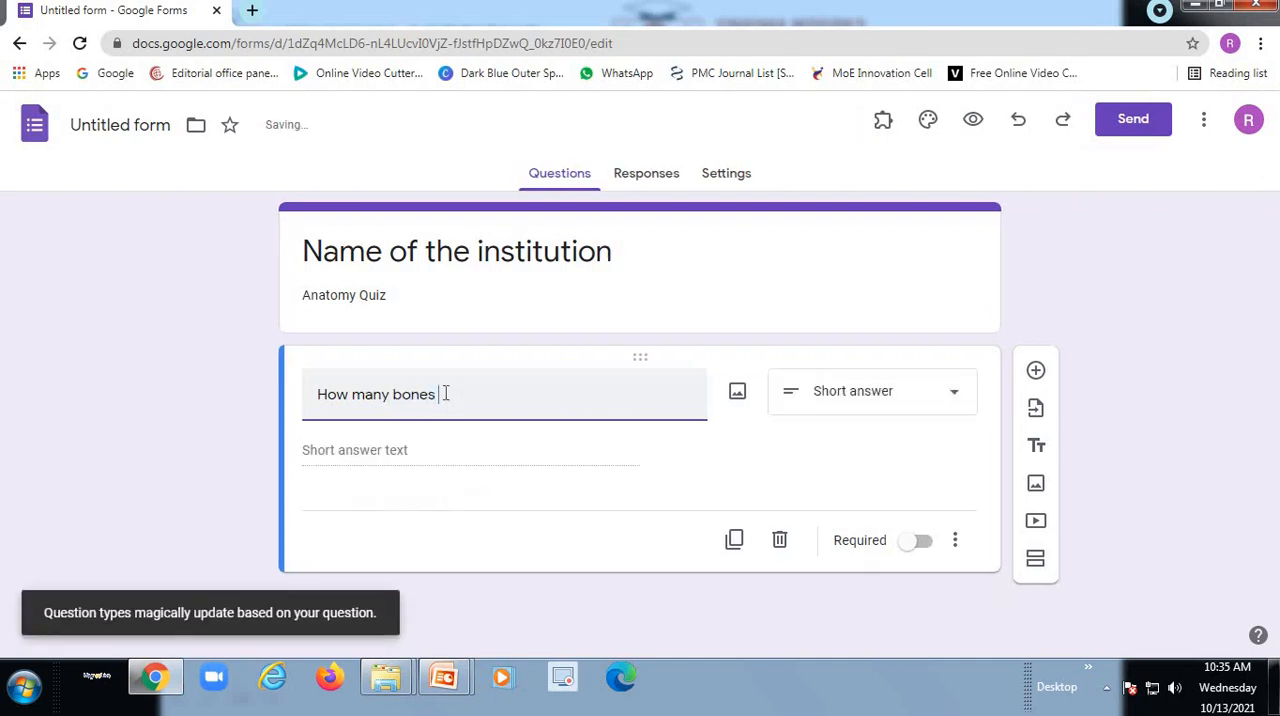
text(are present in )
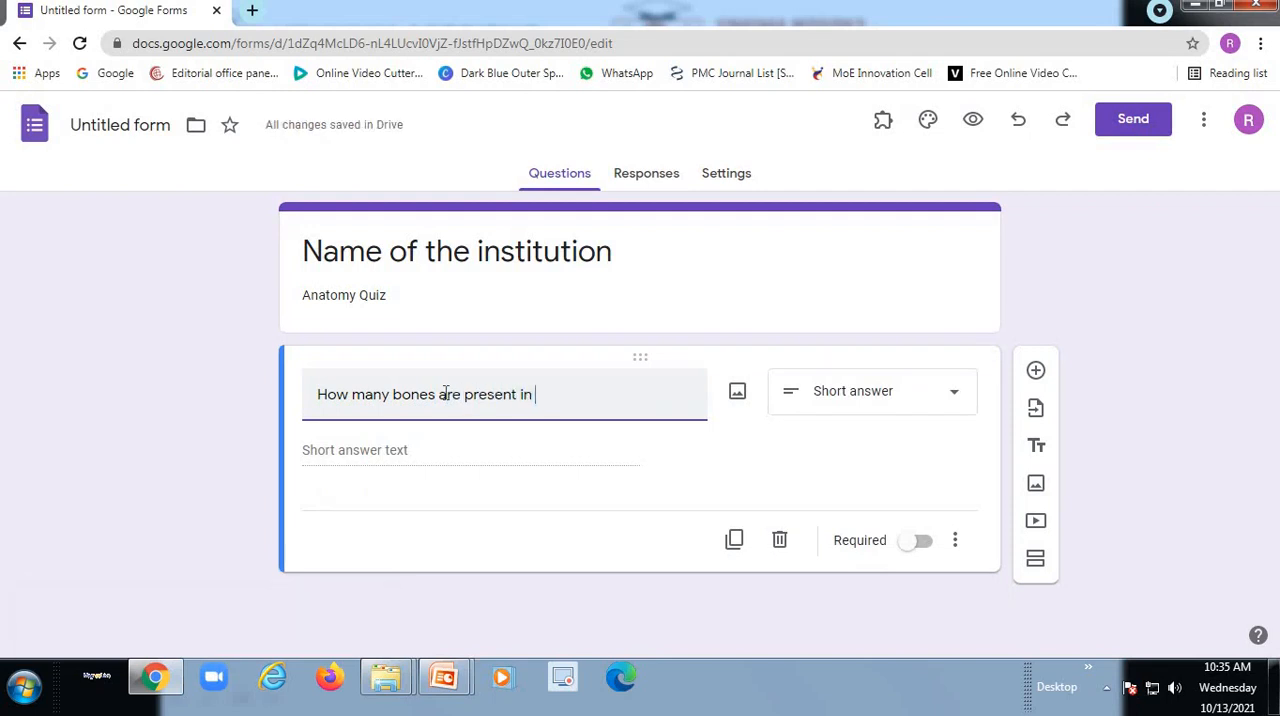
text(human )
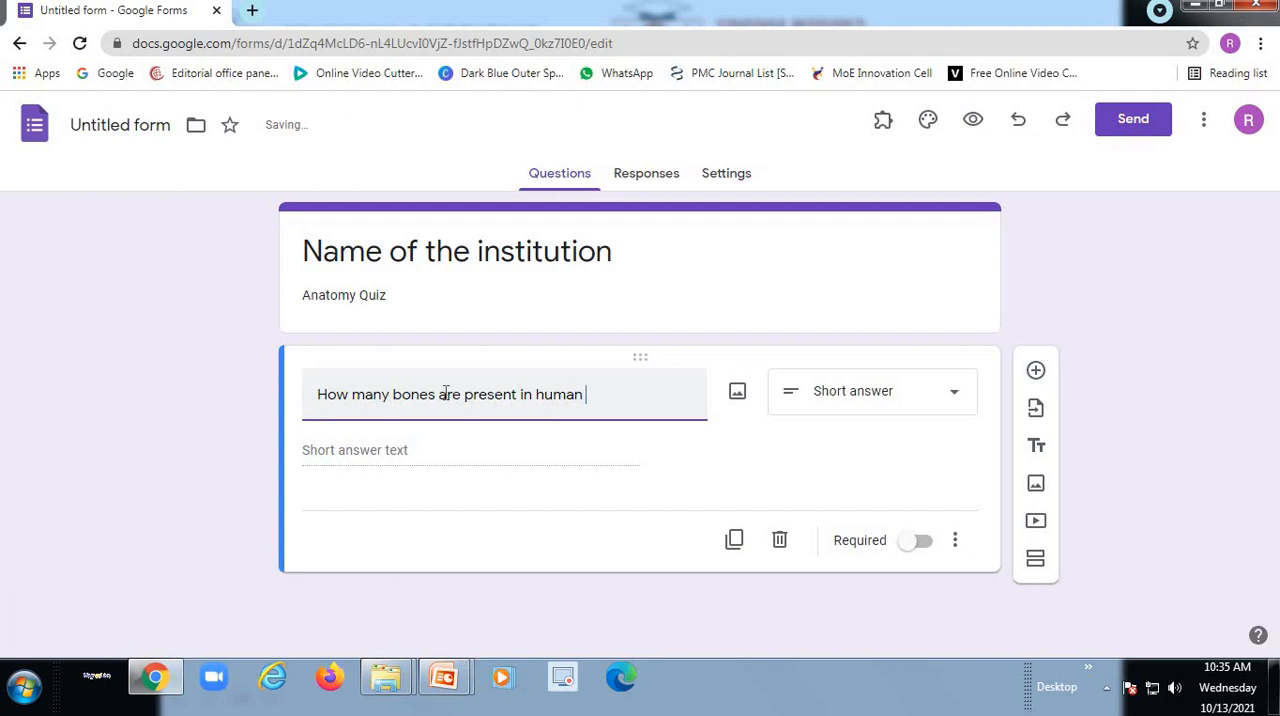
text(body)
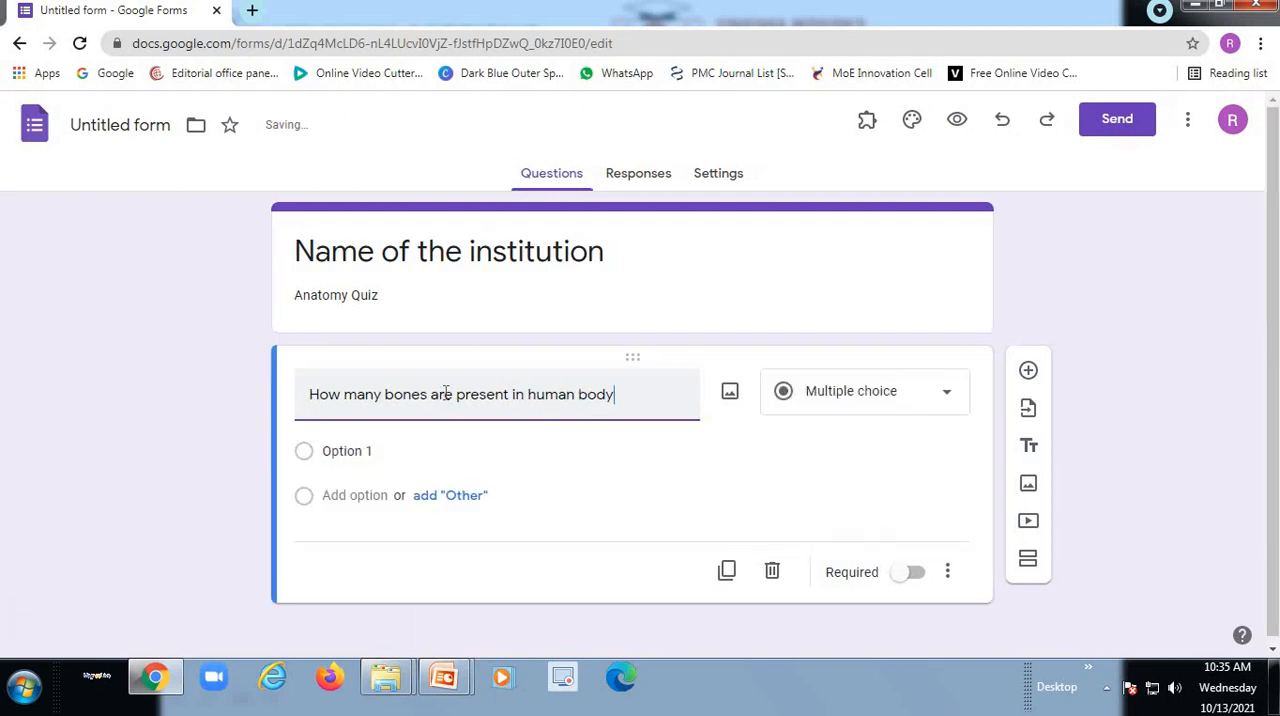
click(310, 395)
text(1.)
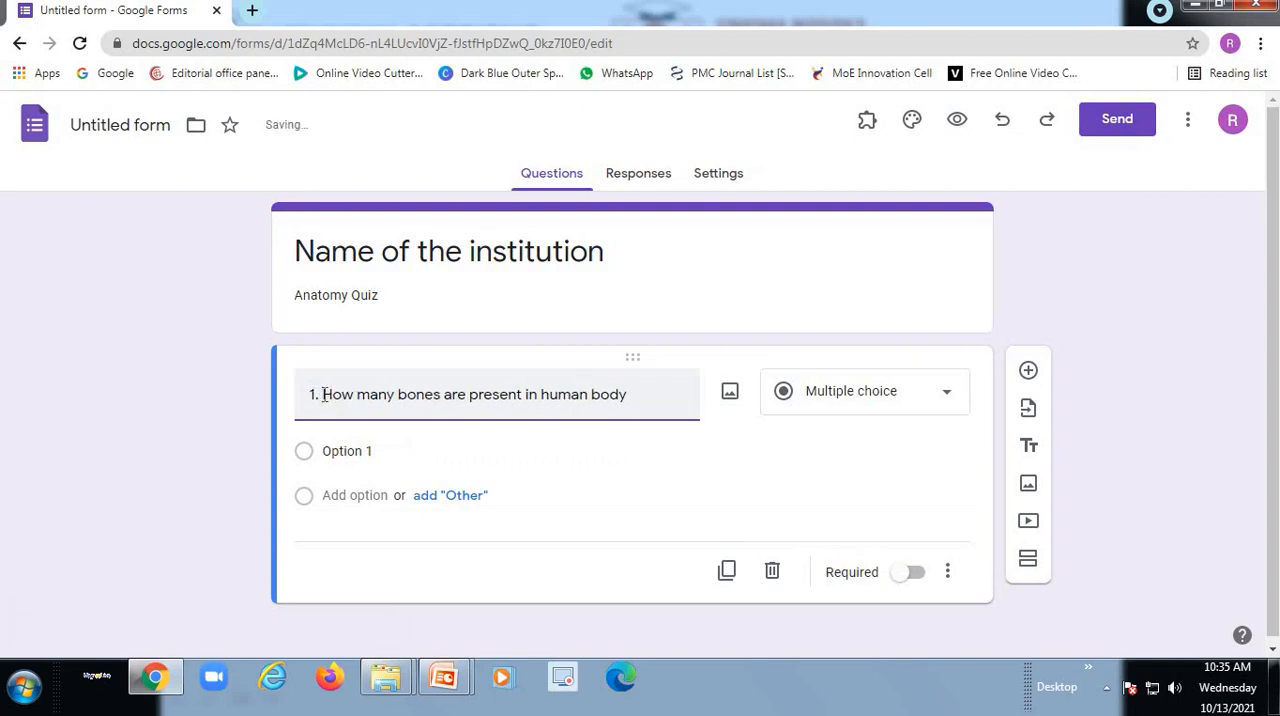
- Look through the available question types and choose Multiple choice for the bones question
click(921, 401)
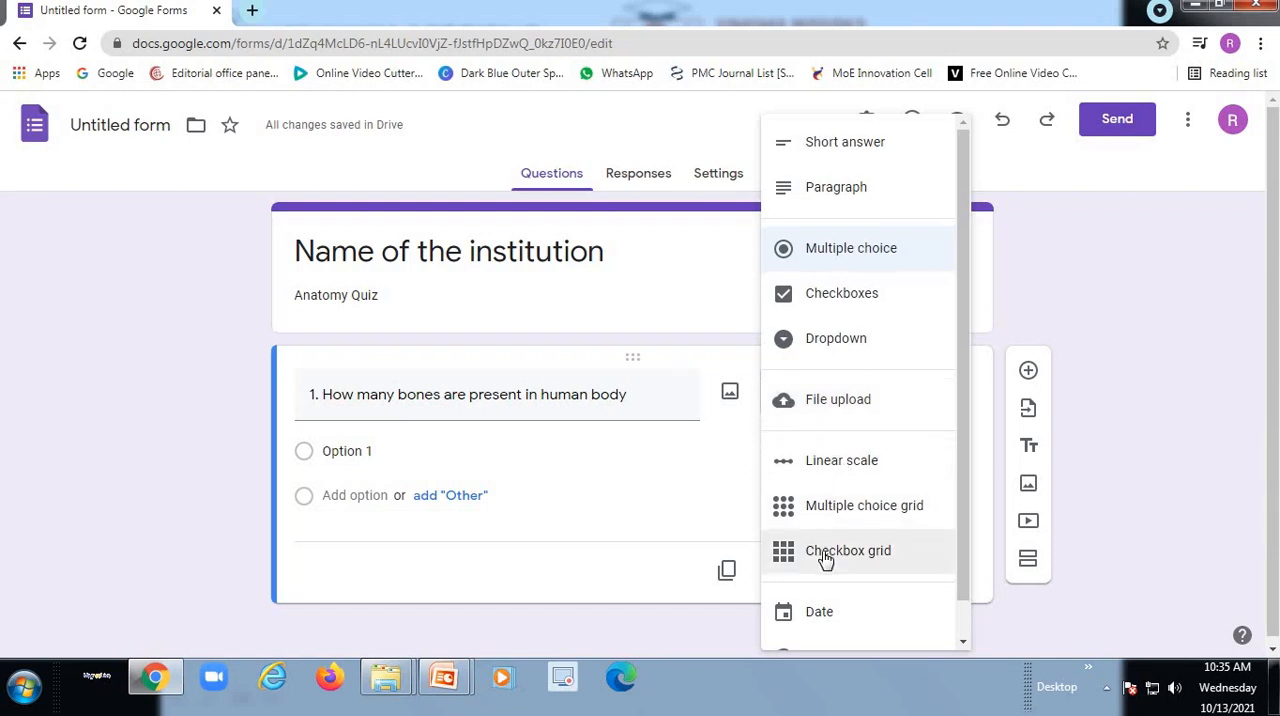
scroll(826, 562, down, 1)
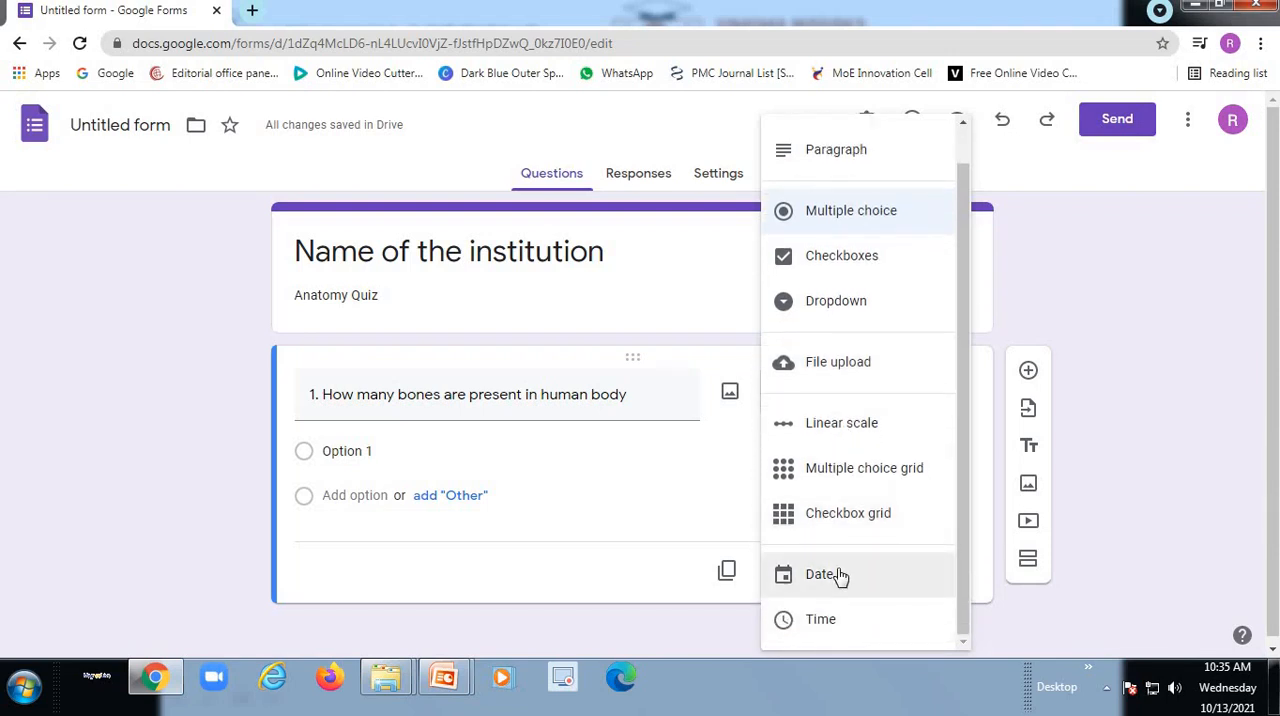
scroll(842, 420, up, 1)
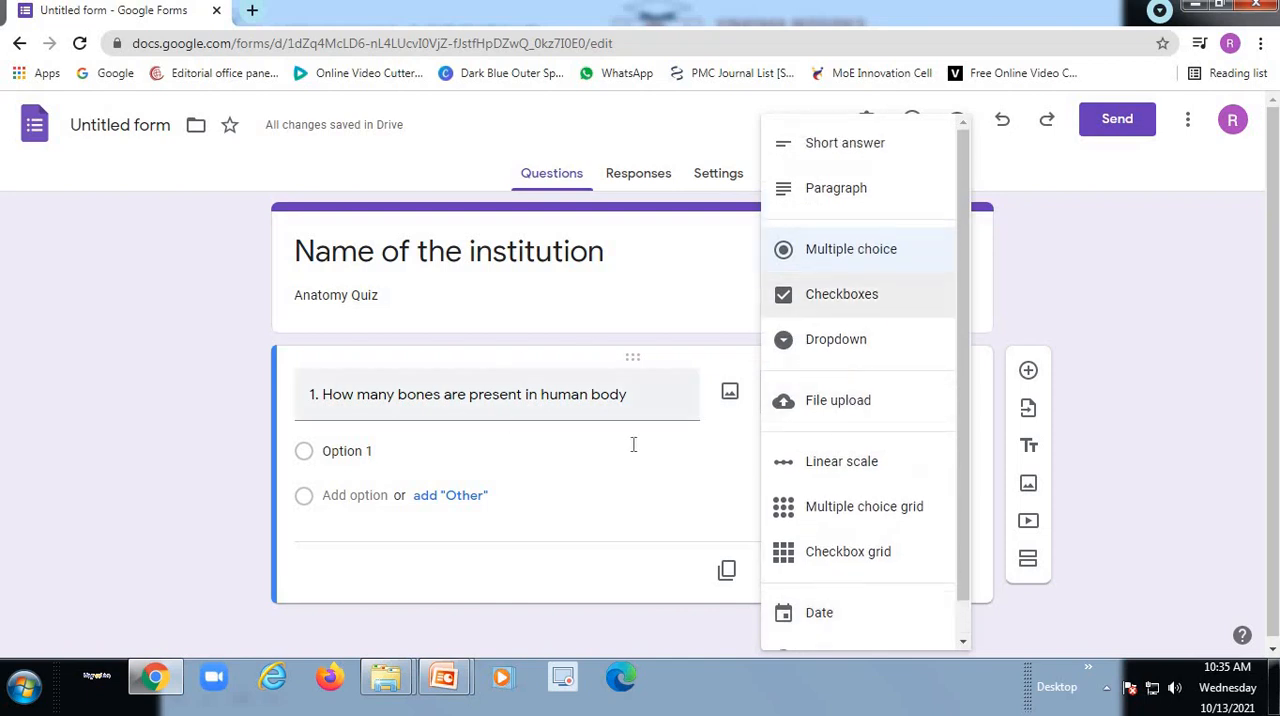
click(853, 252)
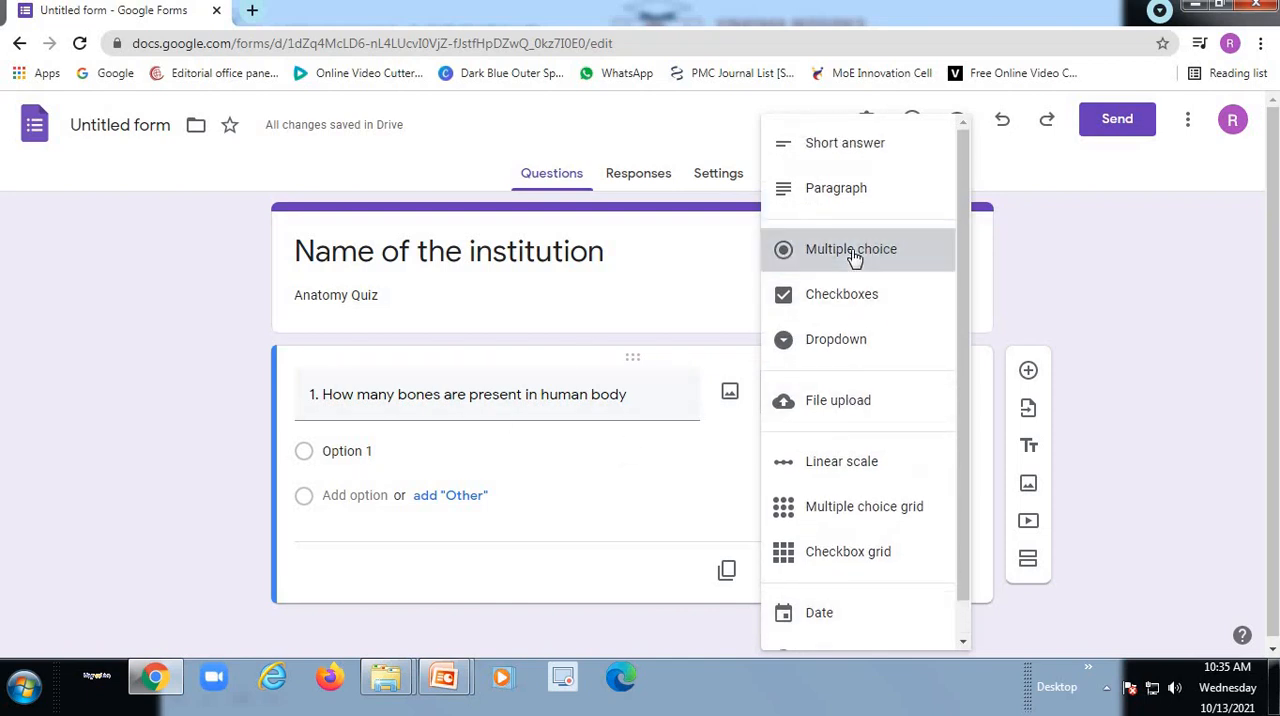
- Enter 200 and 203 as the first two answer options of the bones question
click(383, 448)
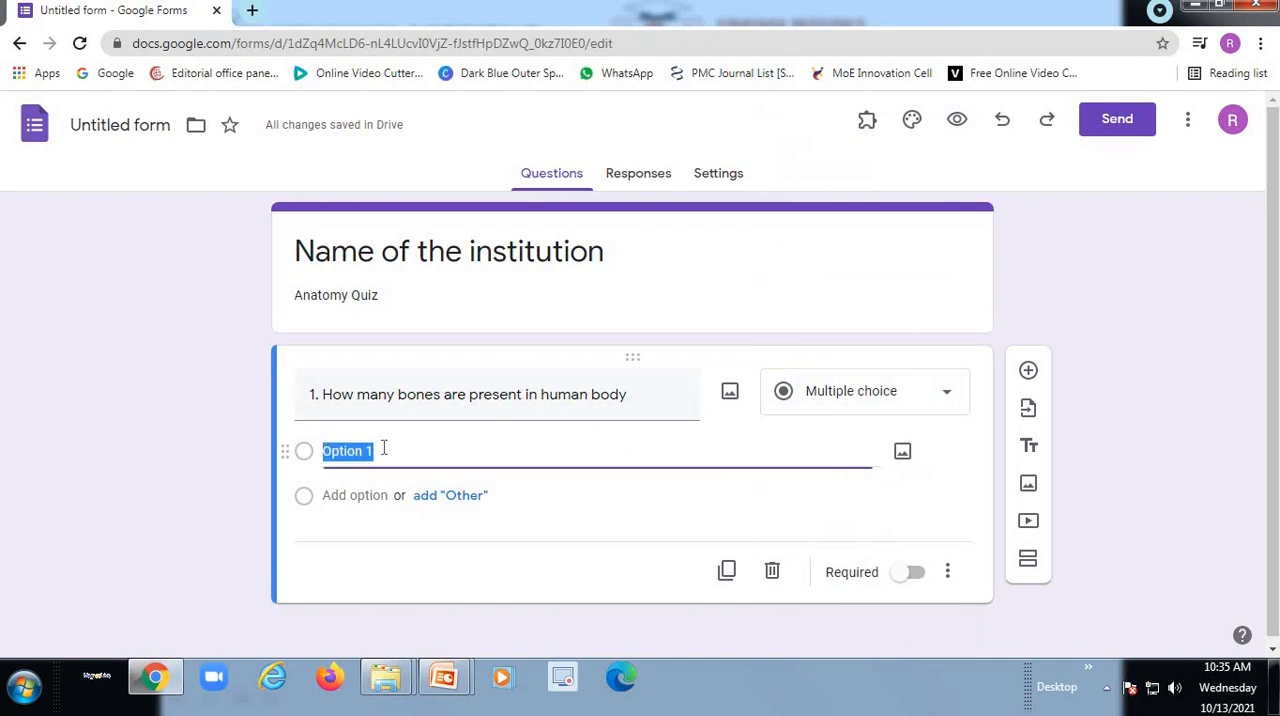
key(BackSpace)
text(200)
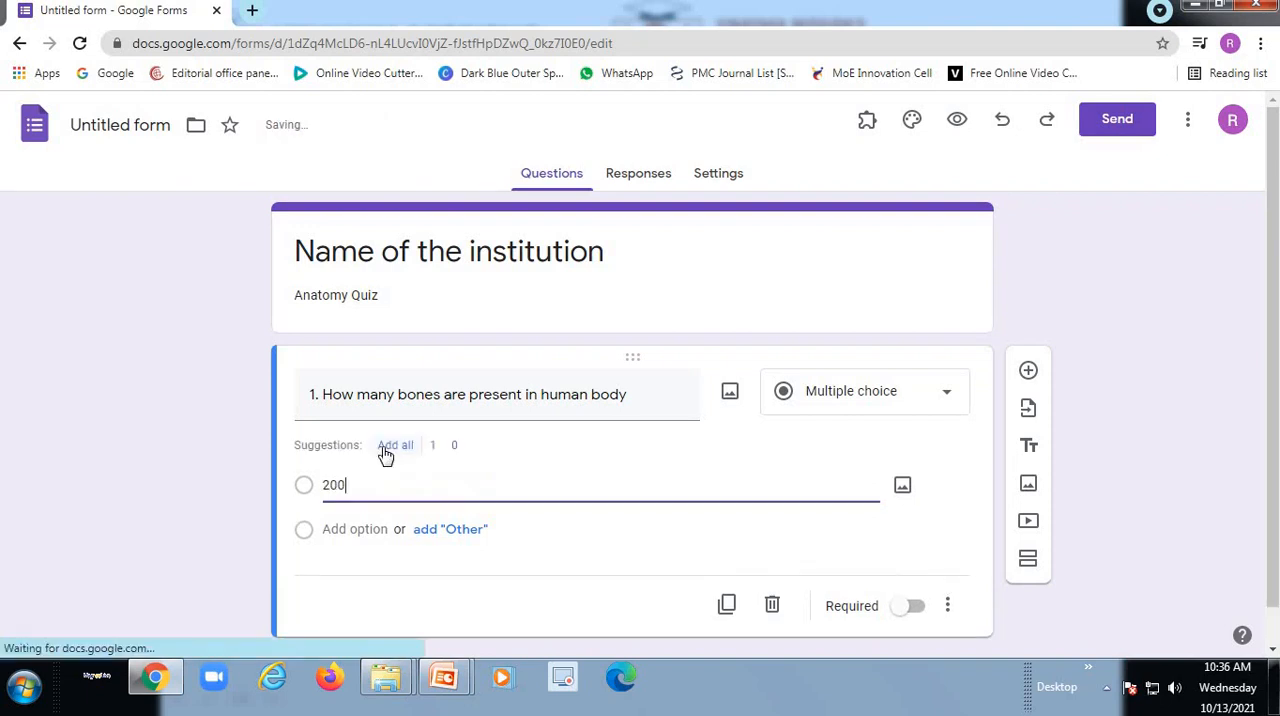
click(354, 531)
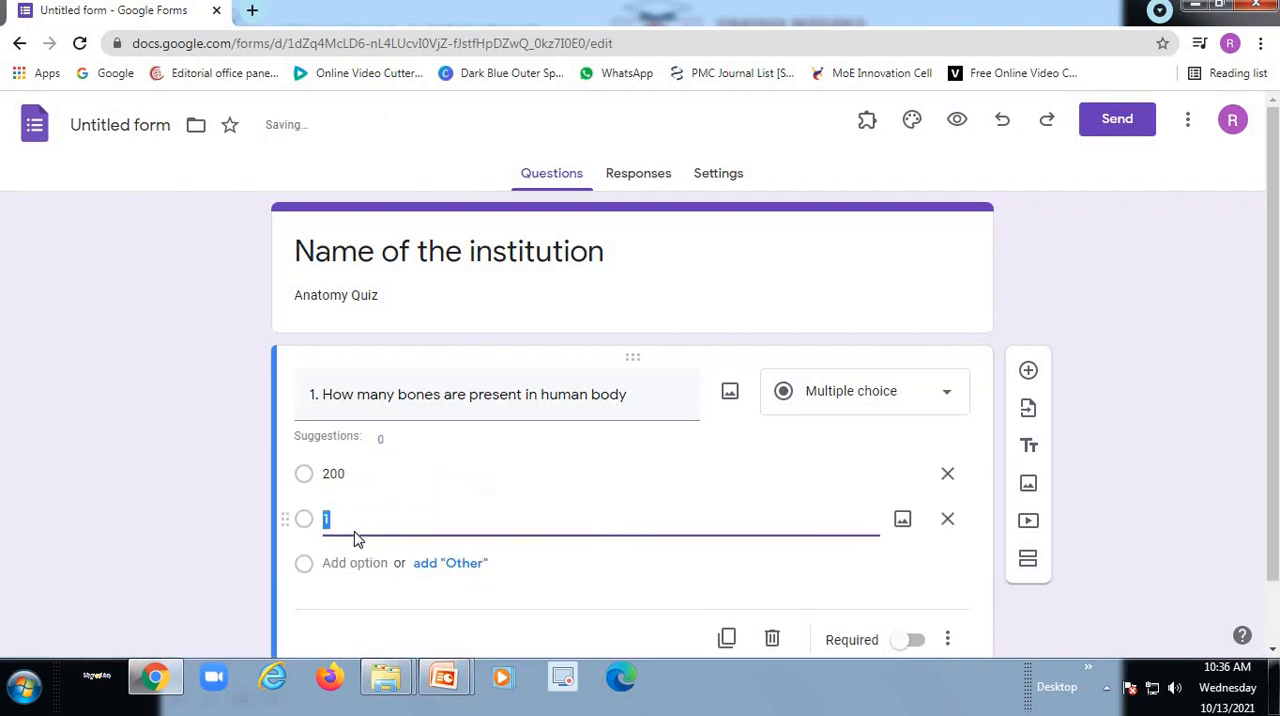
key(BackSpace)
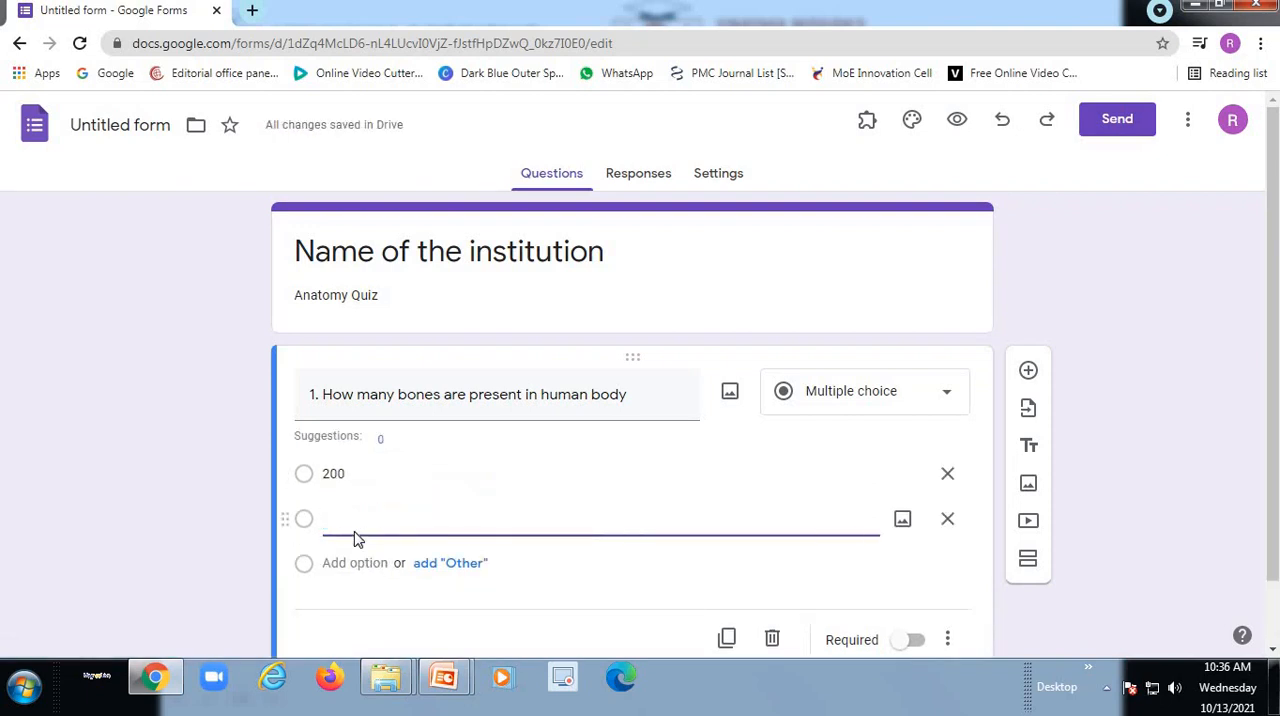
text(2)
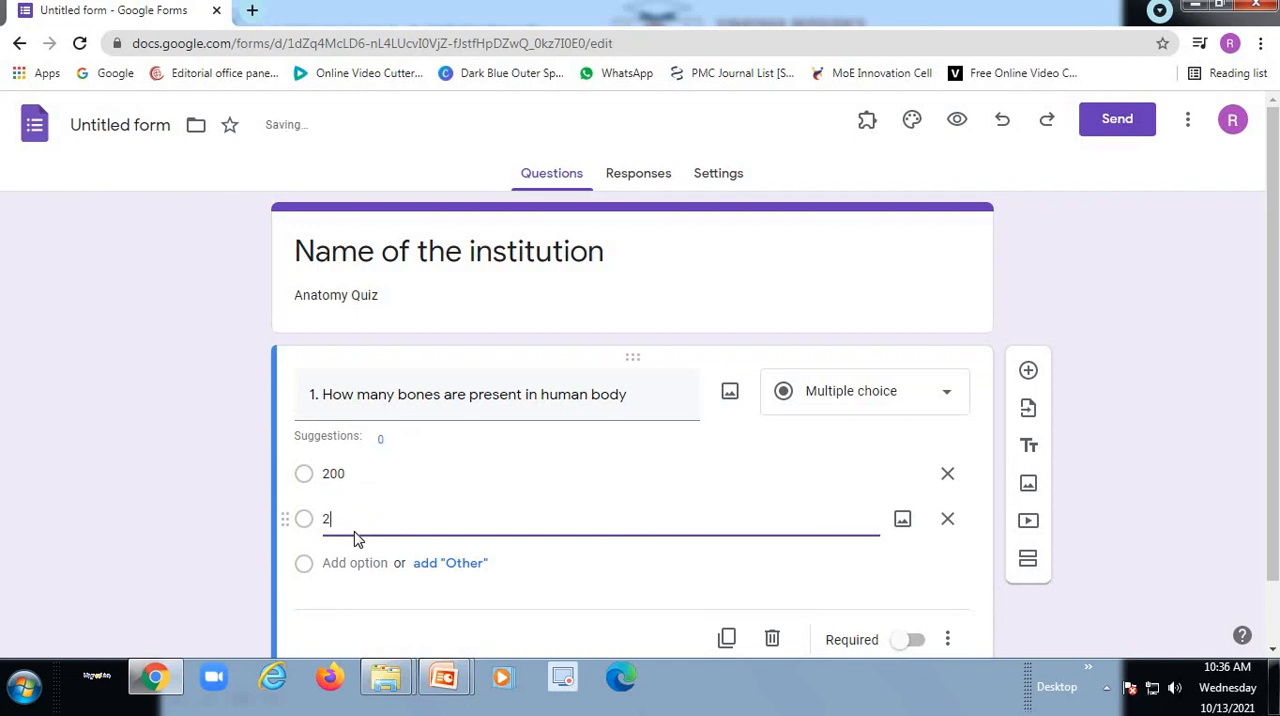
text(03)
- Add 204 and 206 as the third and fourth answer options of the bones question
key(Return)
text(2)
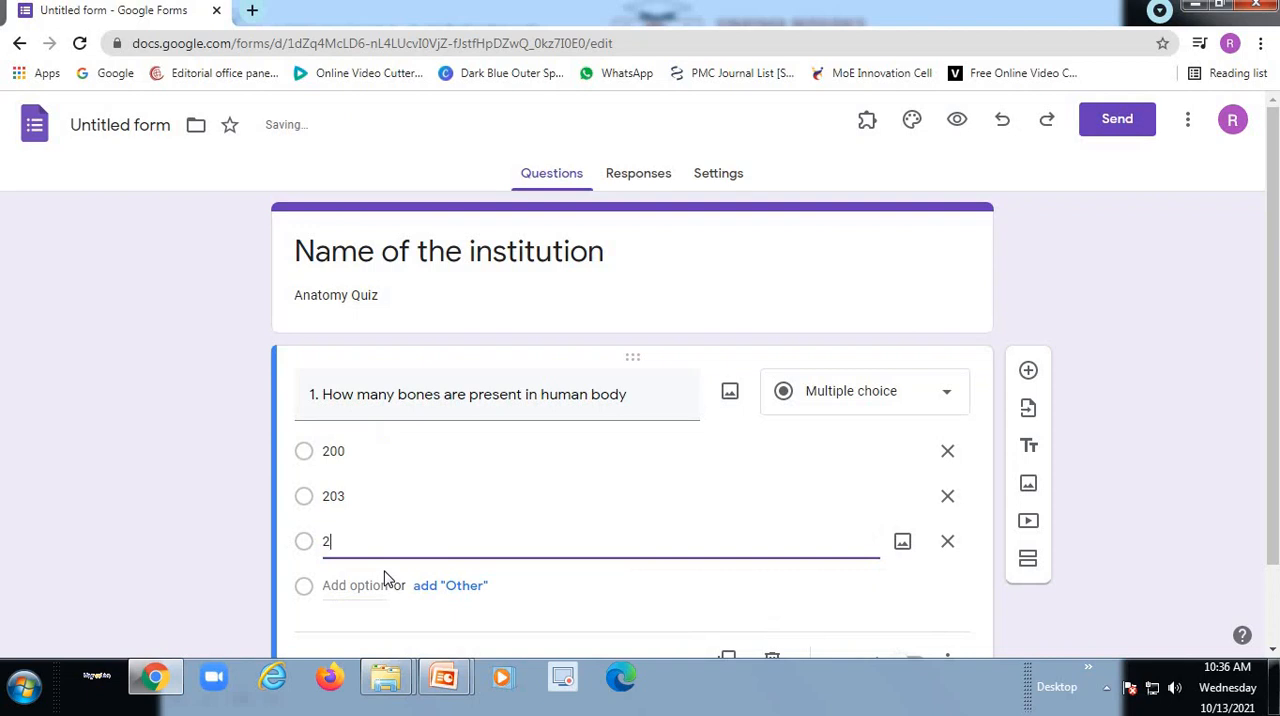
text(04)
click(358, 585)
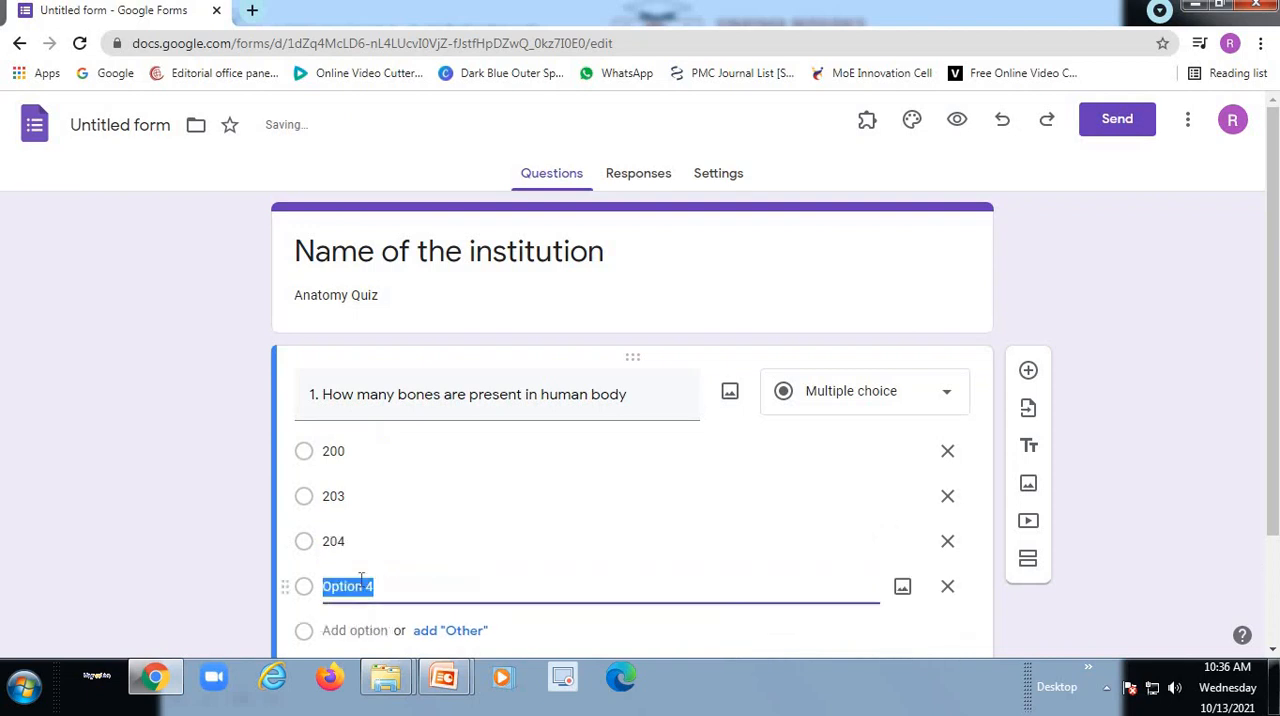
text(206)
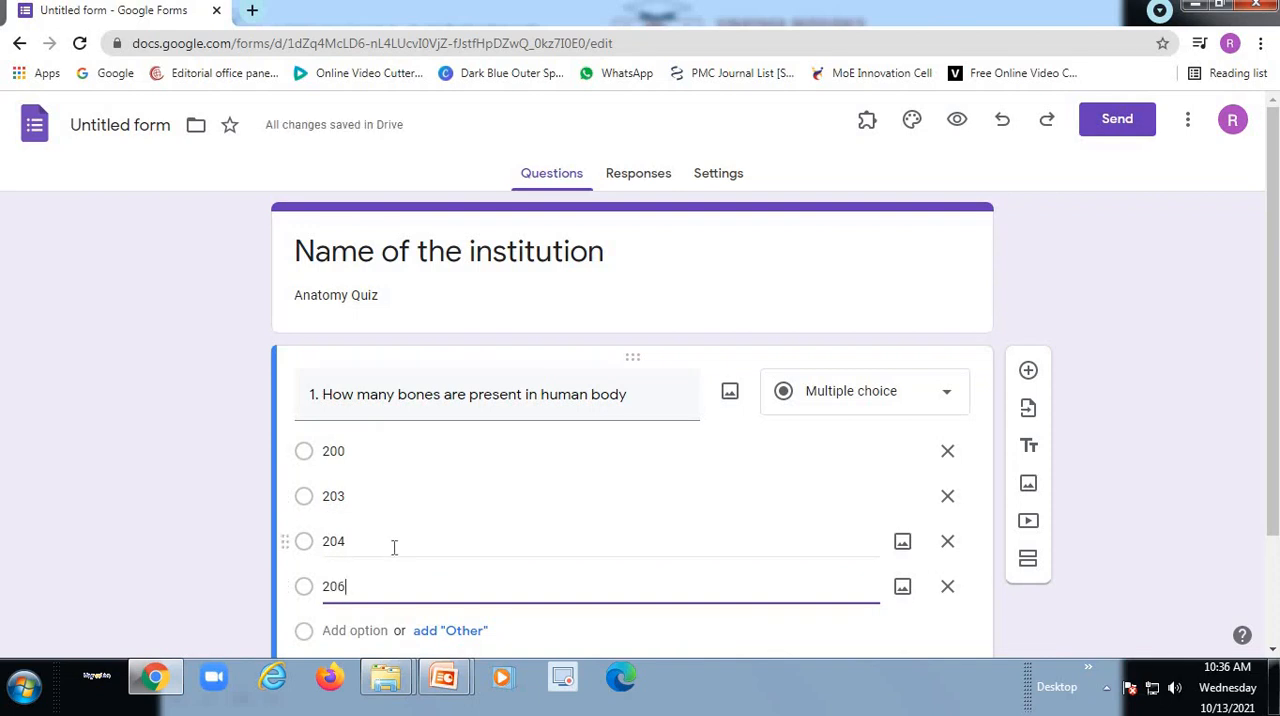
scroll(550, 533, down, 1)
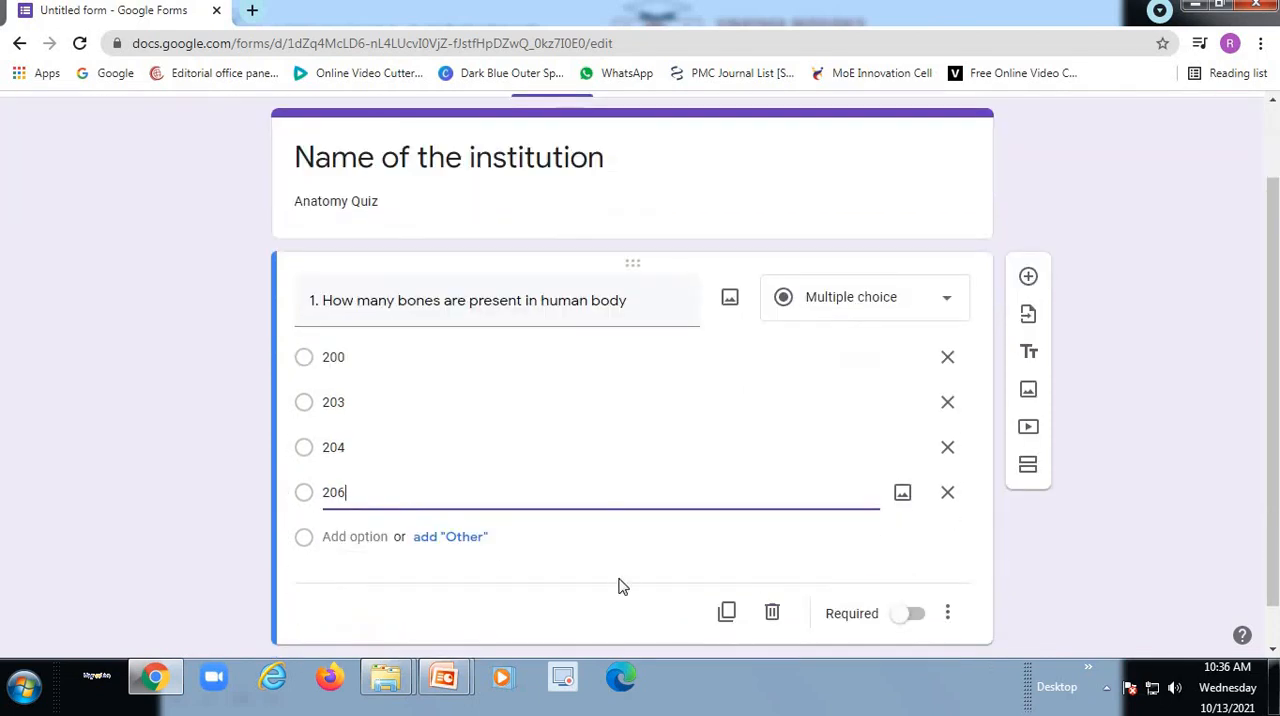
scroll(618, 585, down, 1)
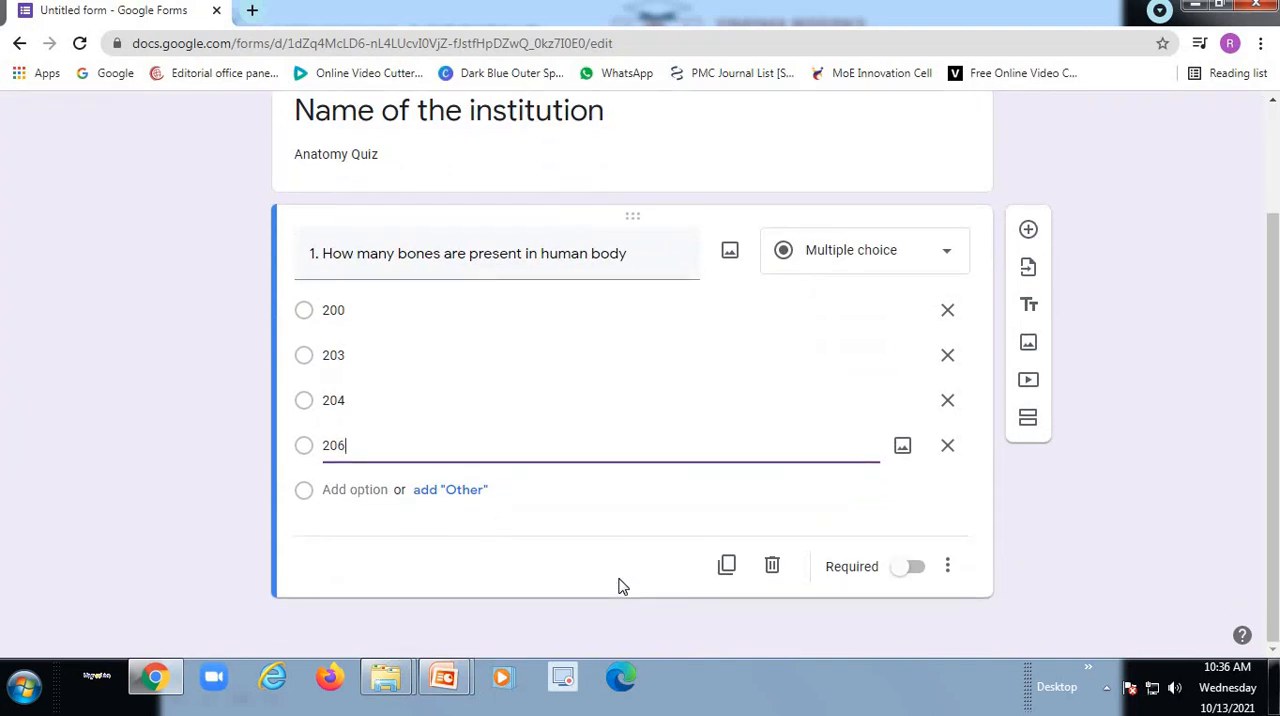
- Turn the form into a quiz in its settings and look over the quiz options
click(576, 538)
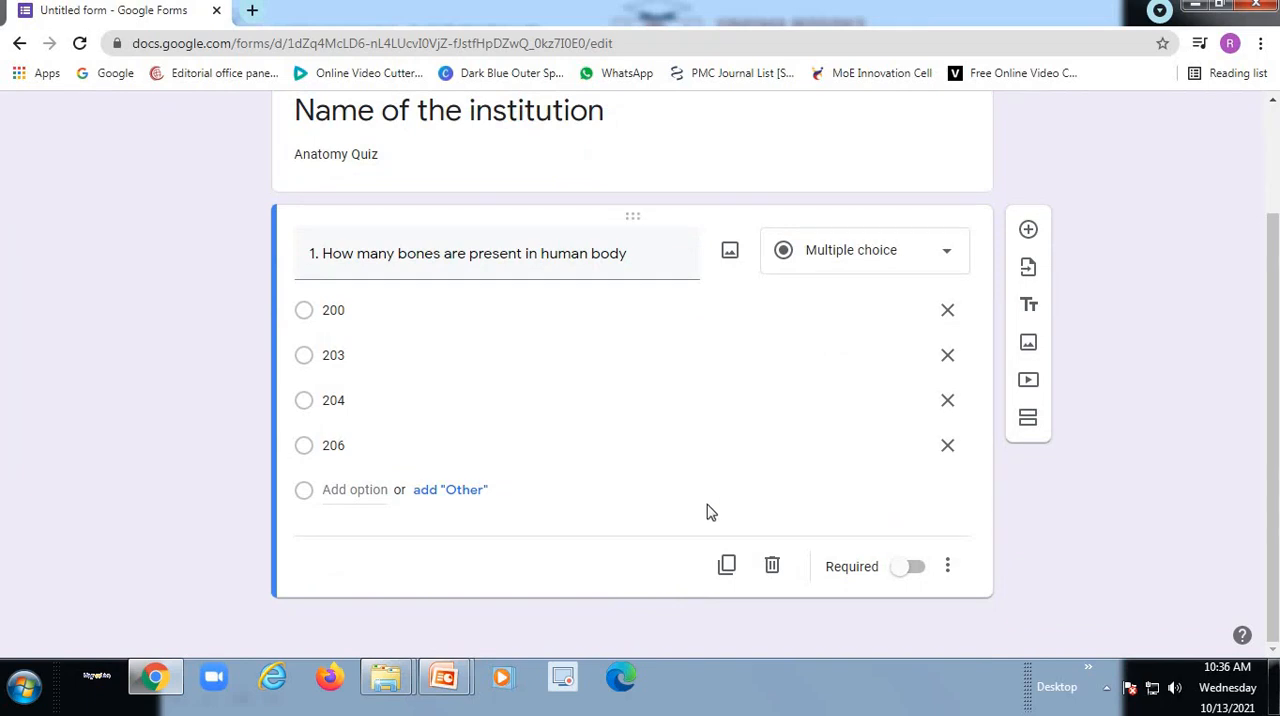
scroll(770, 508, up, 1)
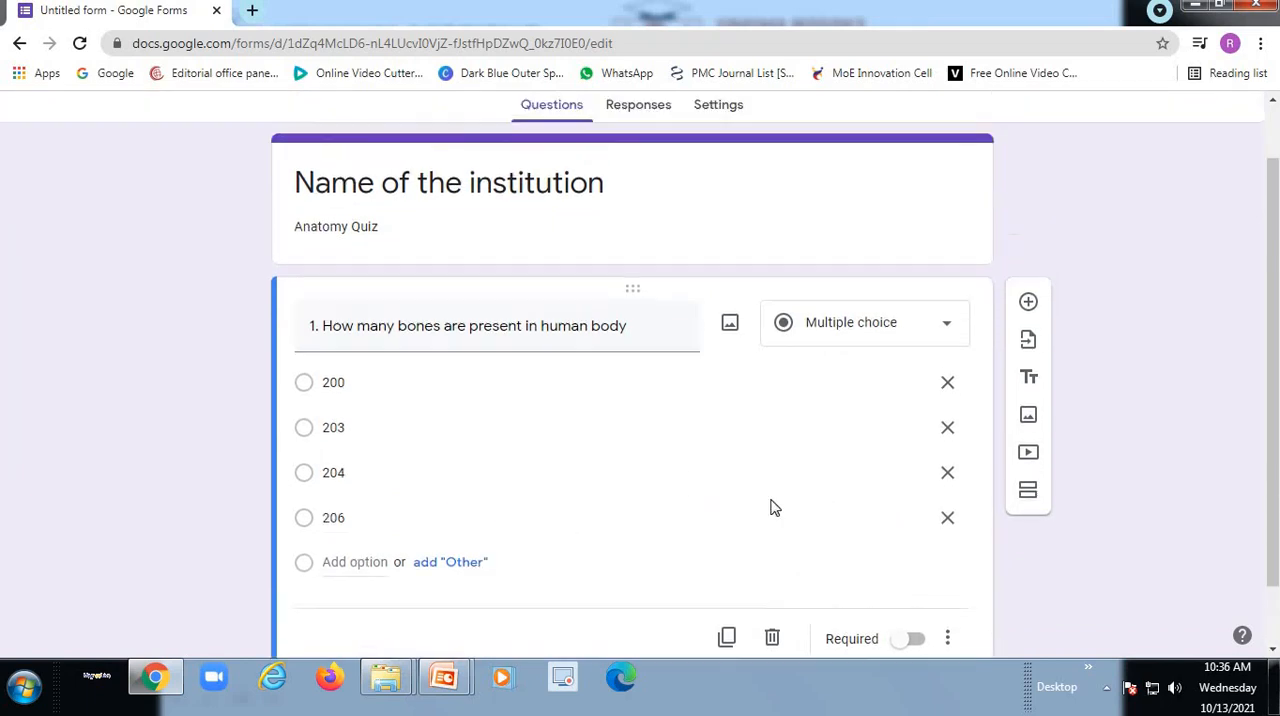
scroll(770, 508, up, 1)
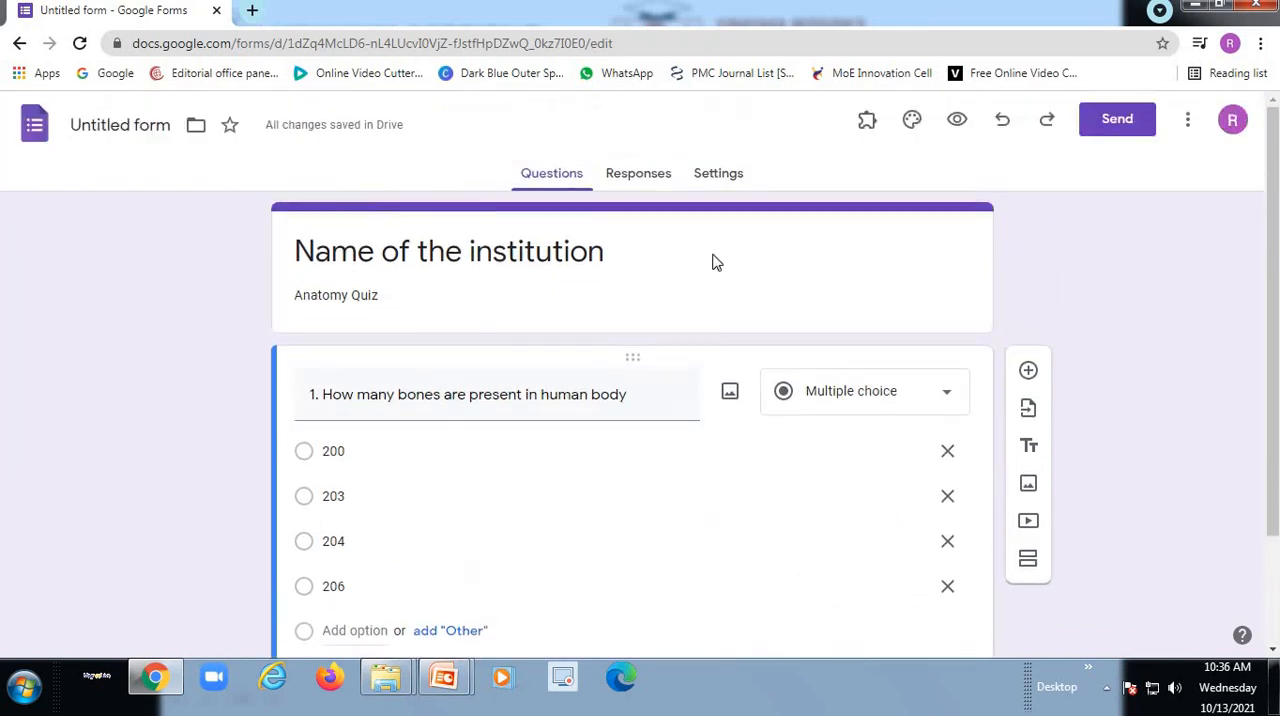
click(721, 177)
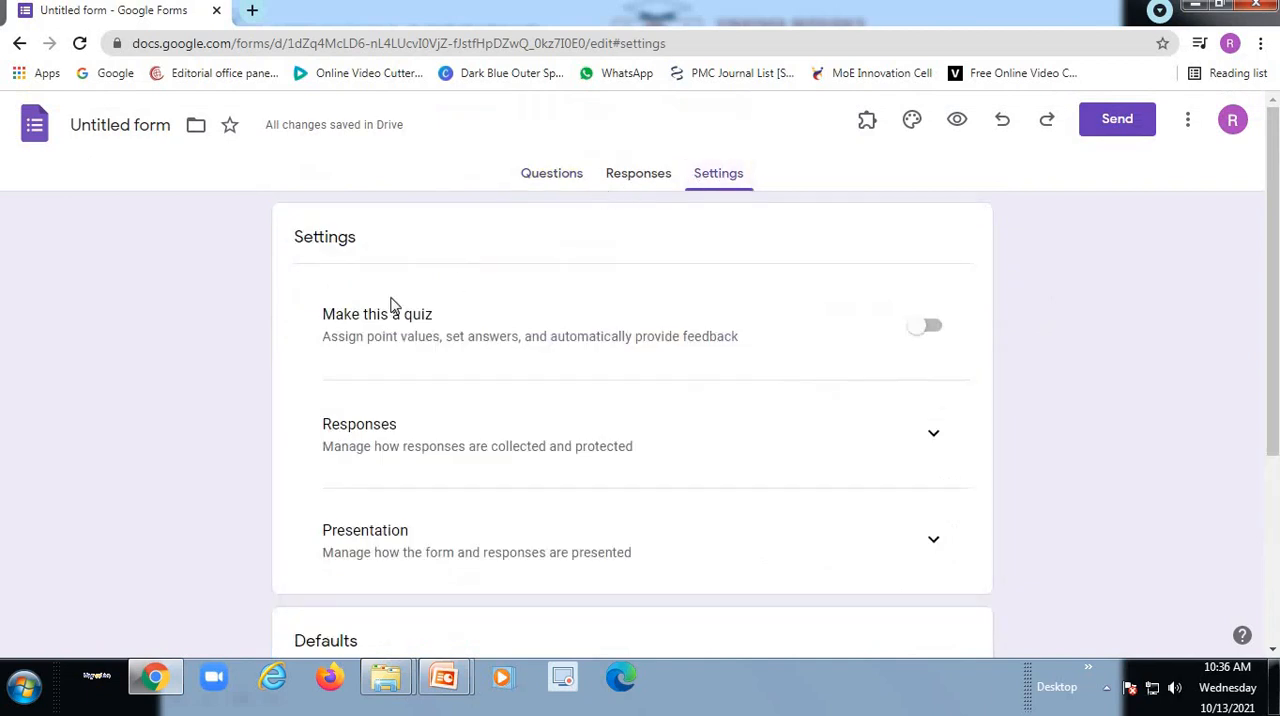
click(926, 327)
scroll(726, 403, down, 3)
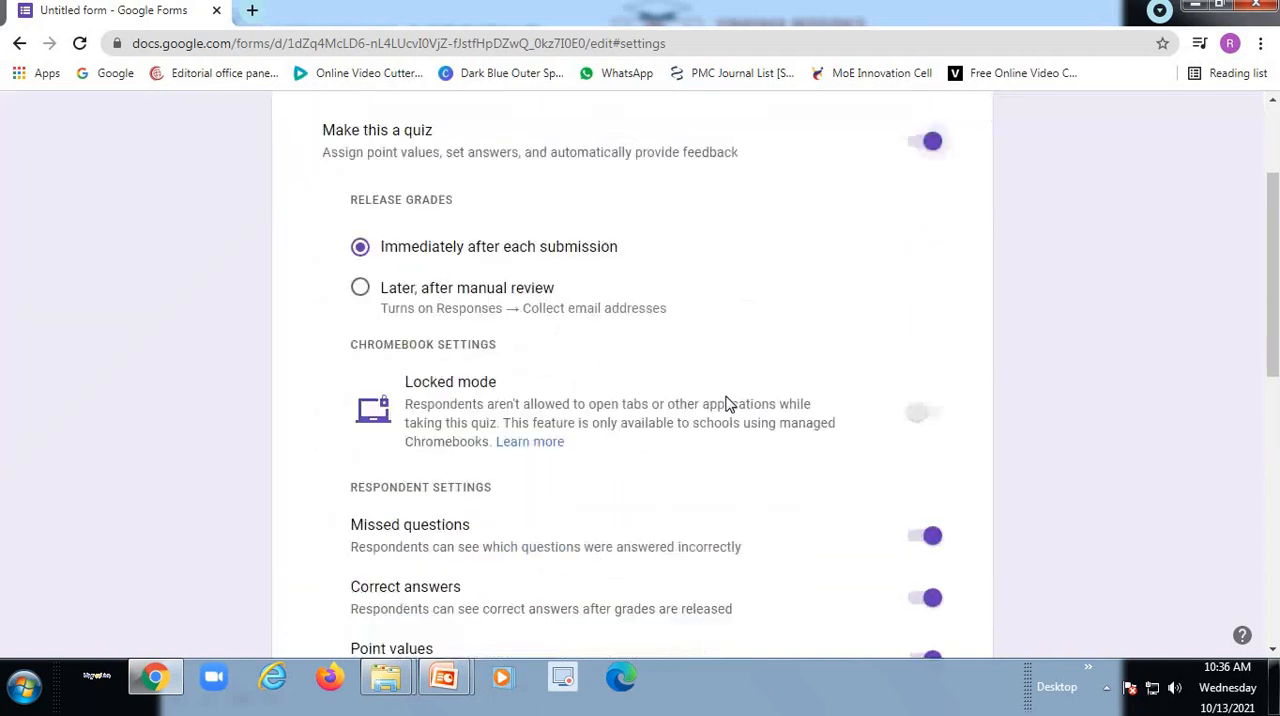
scroll(777, 442, up, 3)
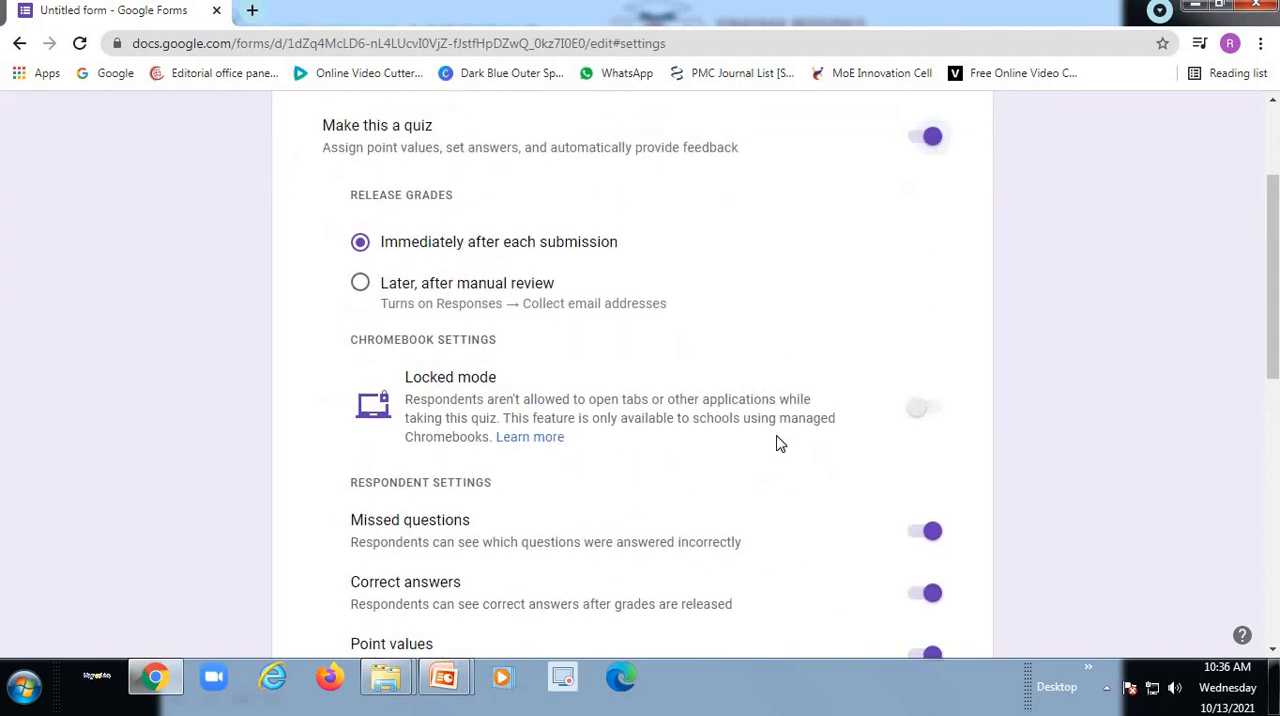
scroll(780, 443, up, 1)
- Open the answer key of the bones question and set its value to 1 point
click(530, 180)
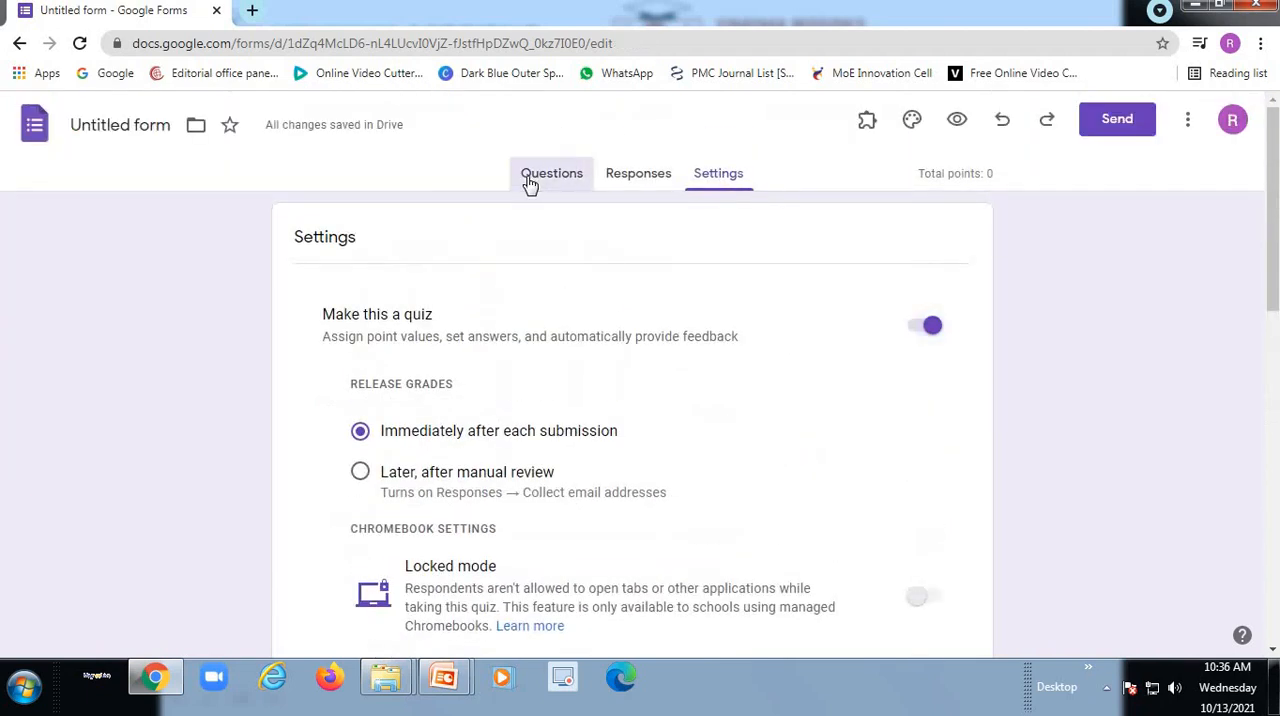
scroll(754, 533, down, 2)
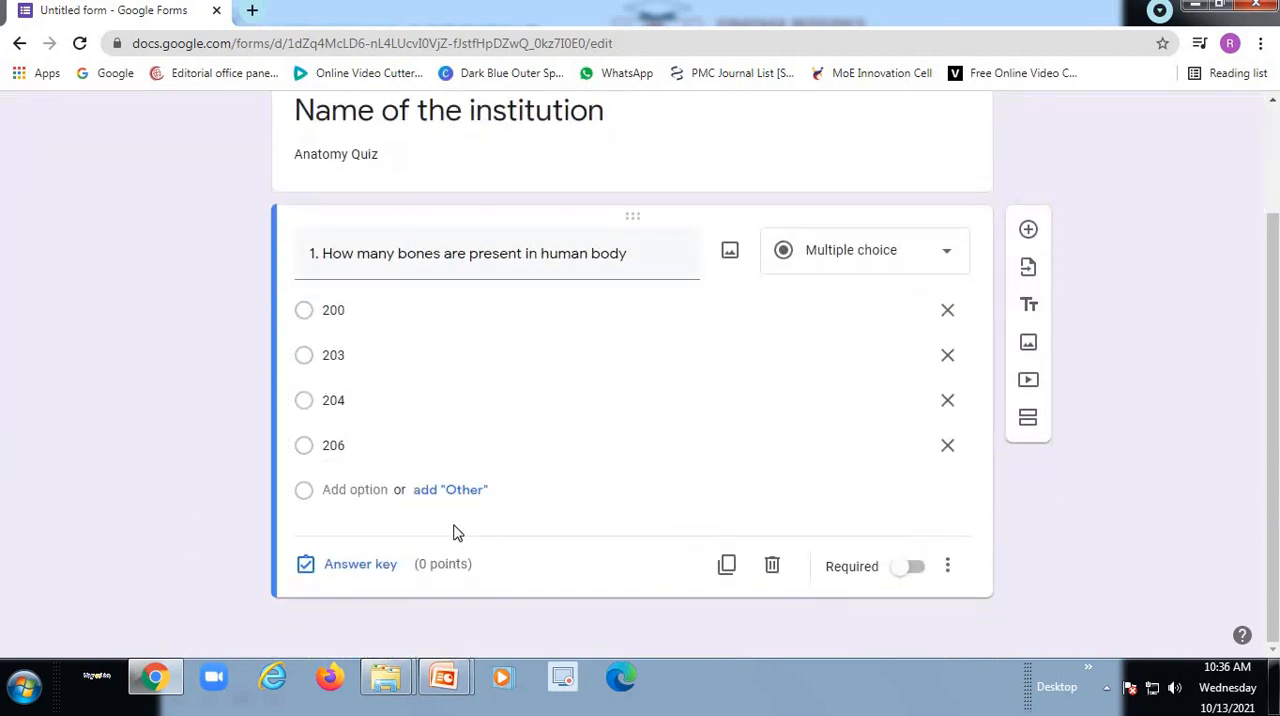
click(360, 566)
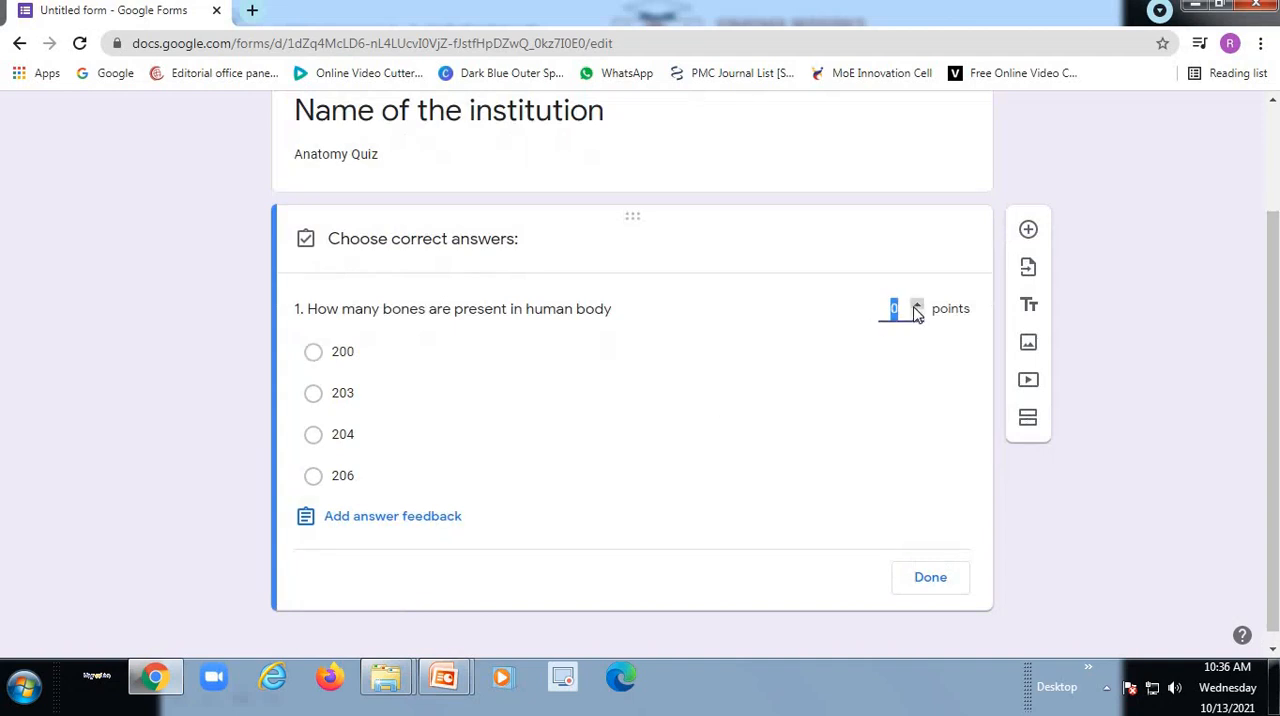
click(918, 310)
- Add the feedback "206" for correct answers to the bones question and finish editing its answer key
click(362, 527)
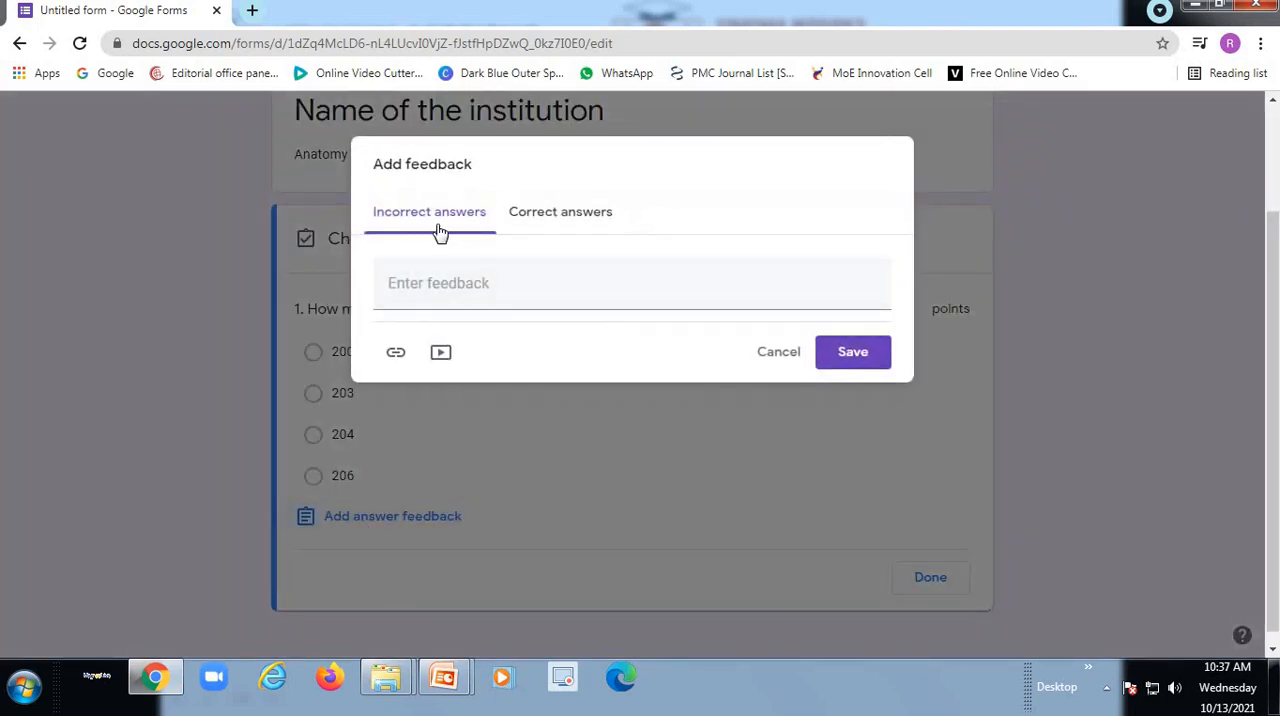
click(565, 222)
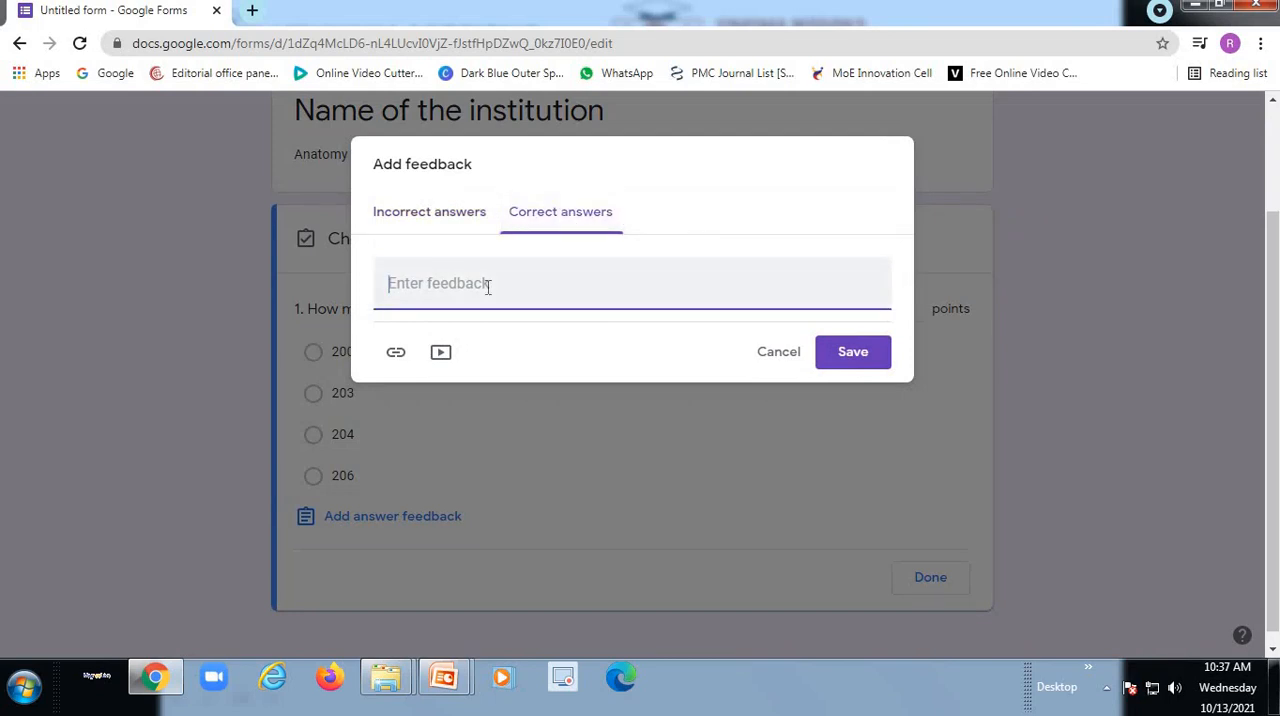
text(206)
click(851, 358)
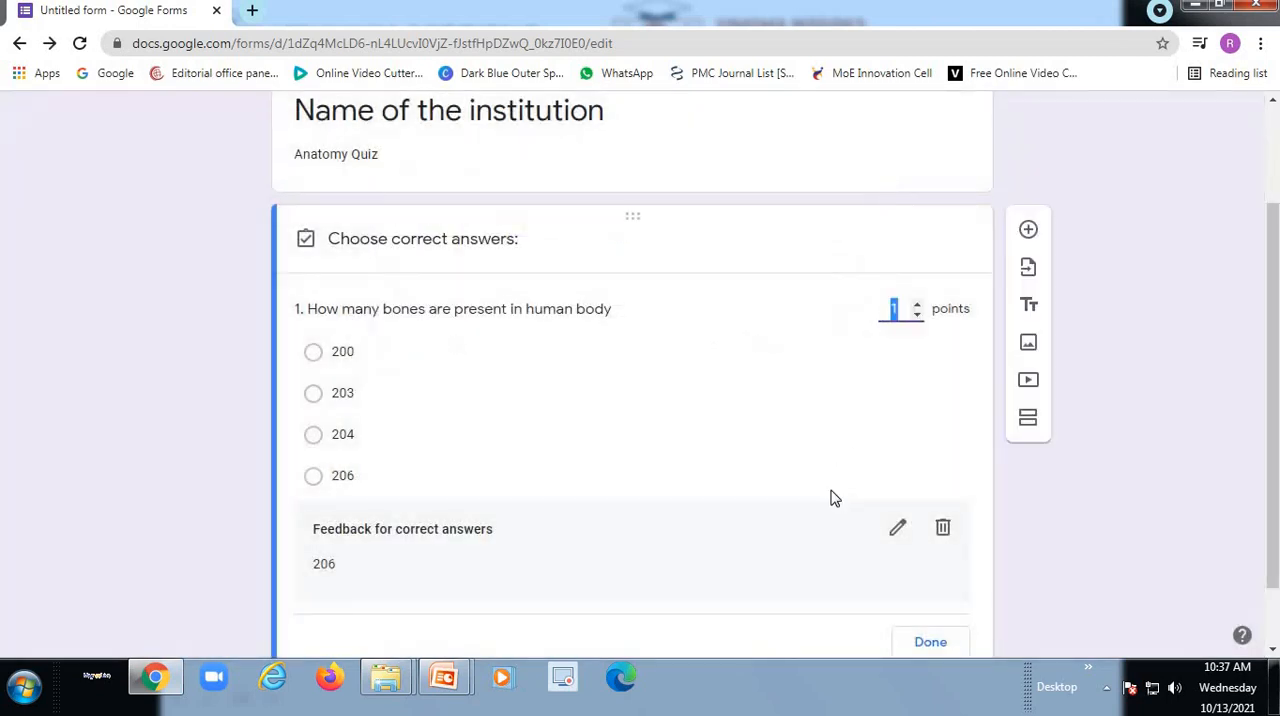
scroll(870, 510, down, 1)
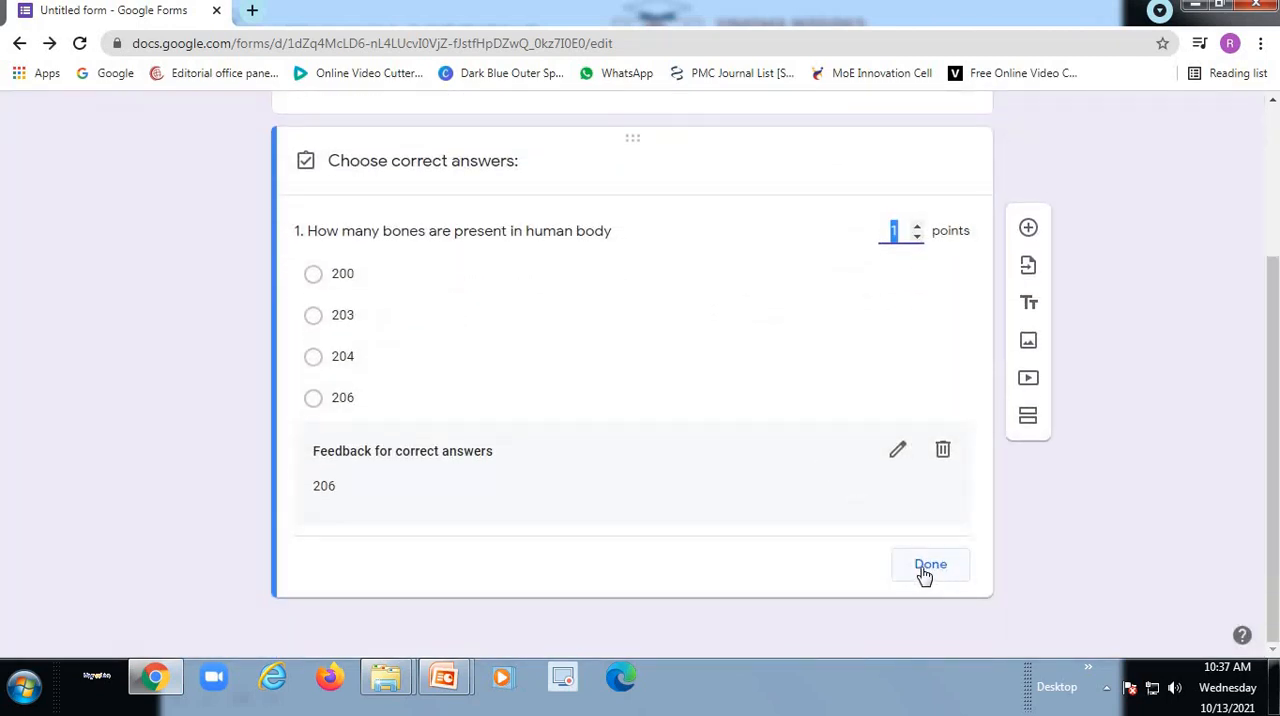
click(927, 566)
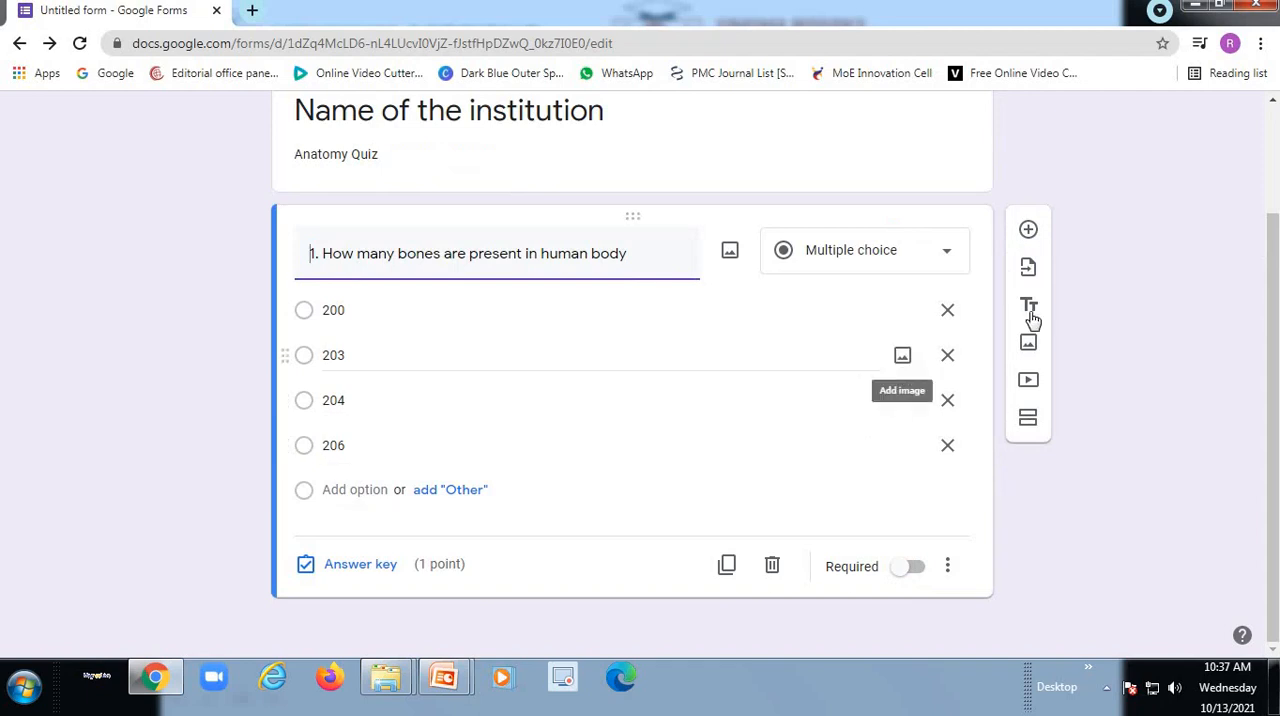
- Duplicate the bones question and delete the copy
click(727, 566)
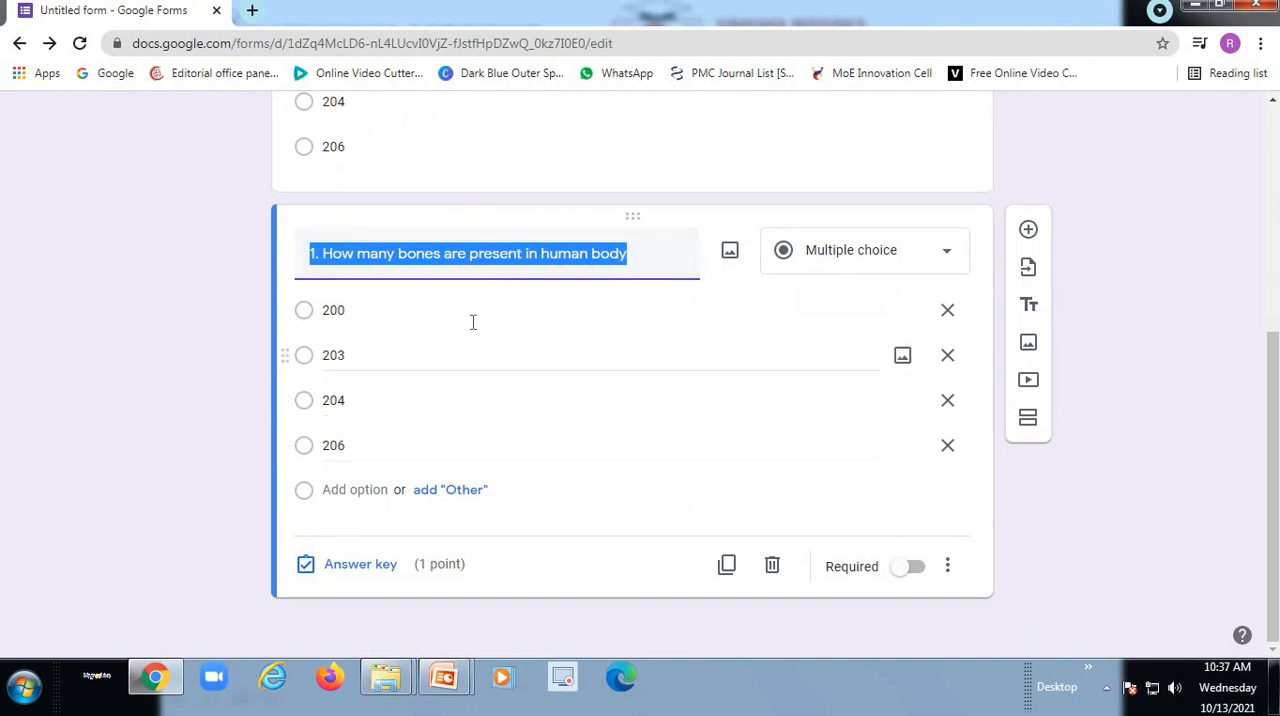
click(772, 568)
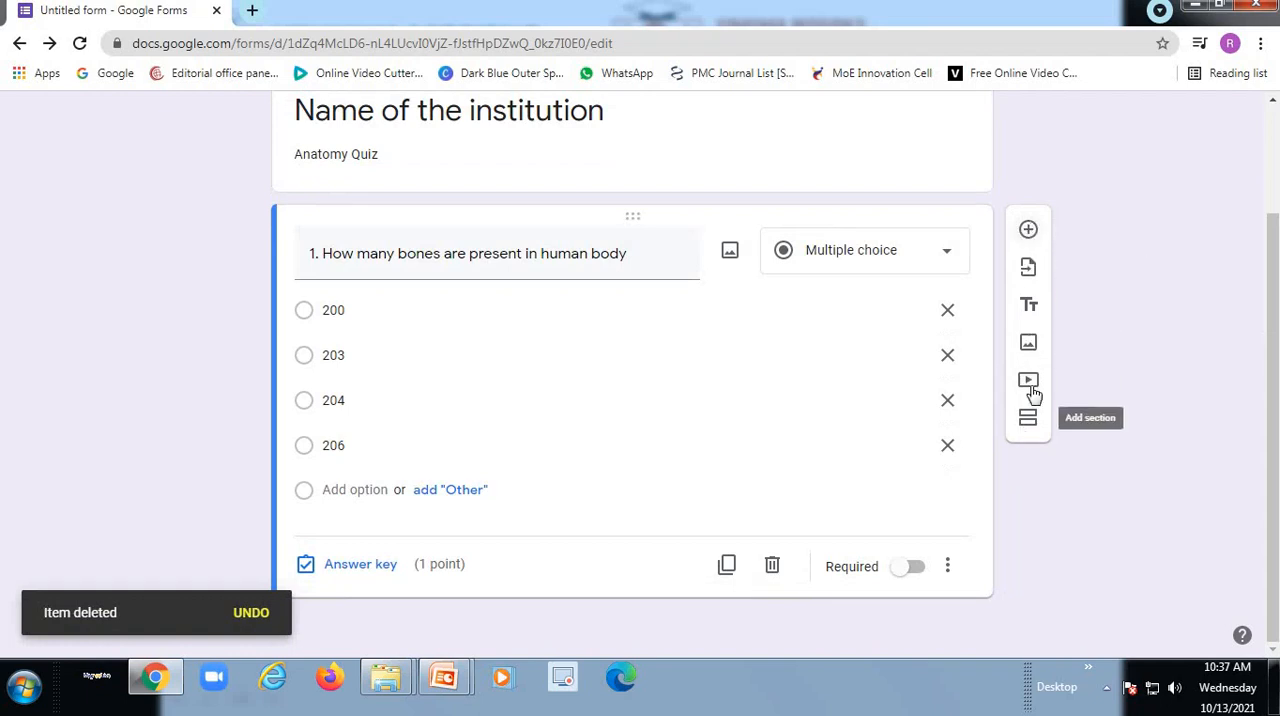
- Add a new blank multiple-choice question below the bones question and make it required
scroll(1034, 240, up, 2)
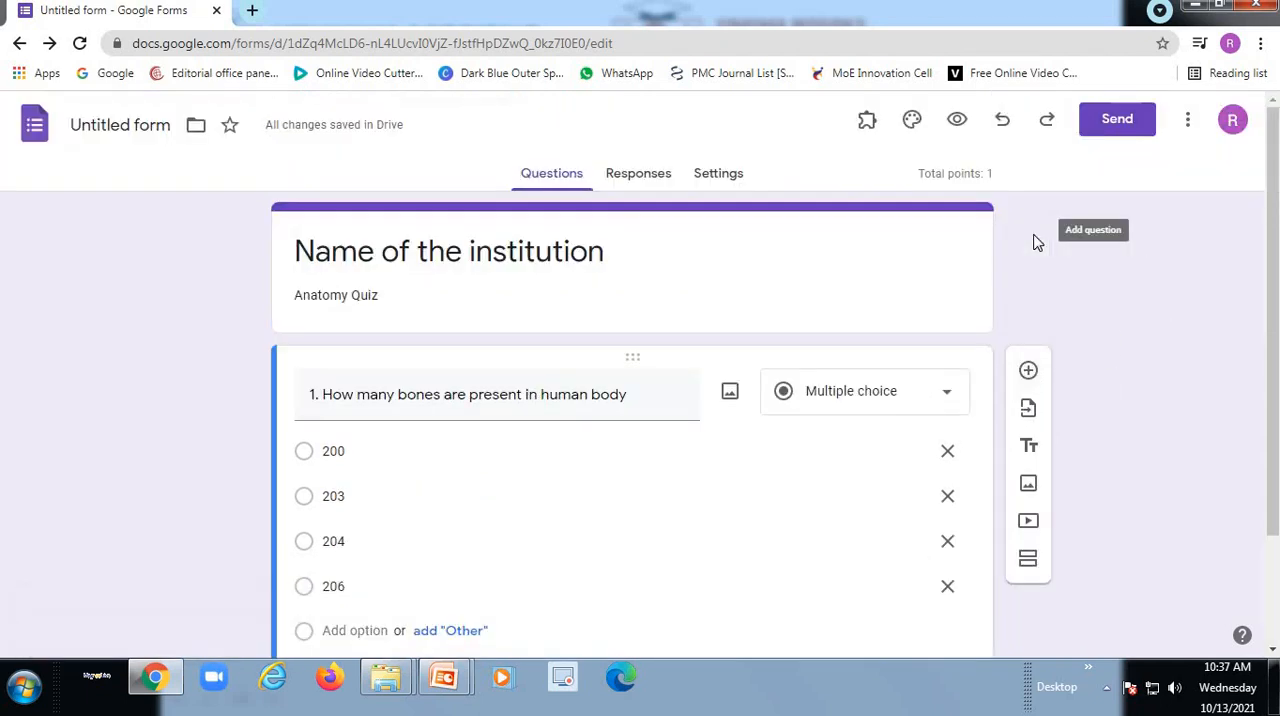
click(1028, 372)
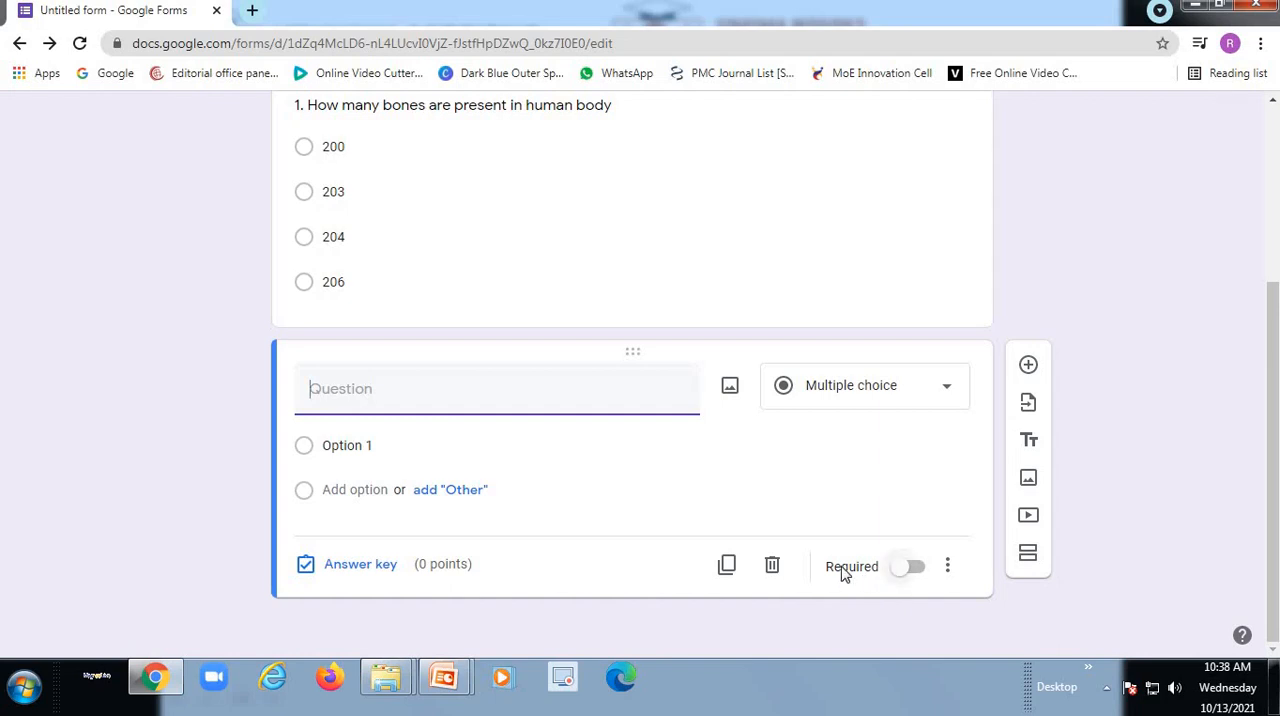
click(915, 568)
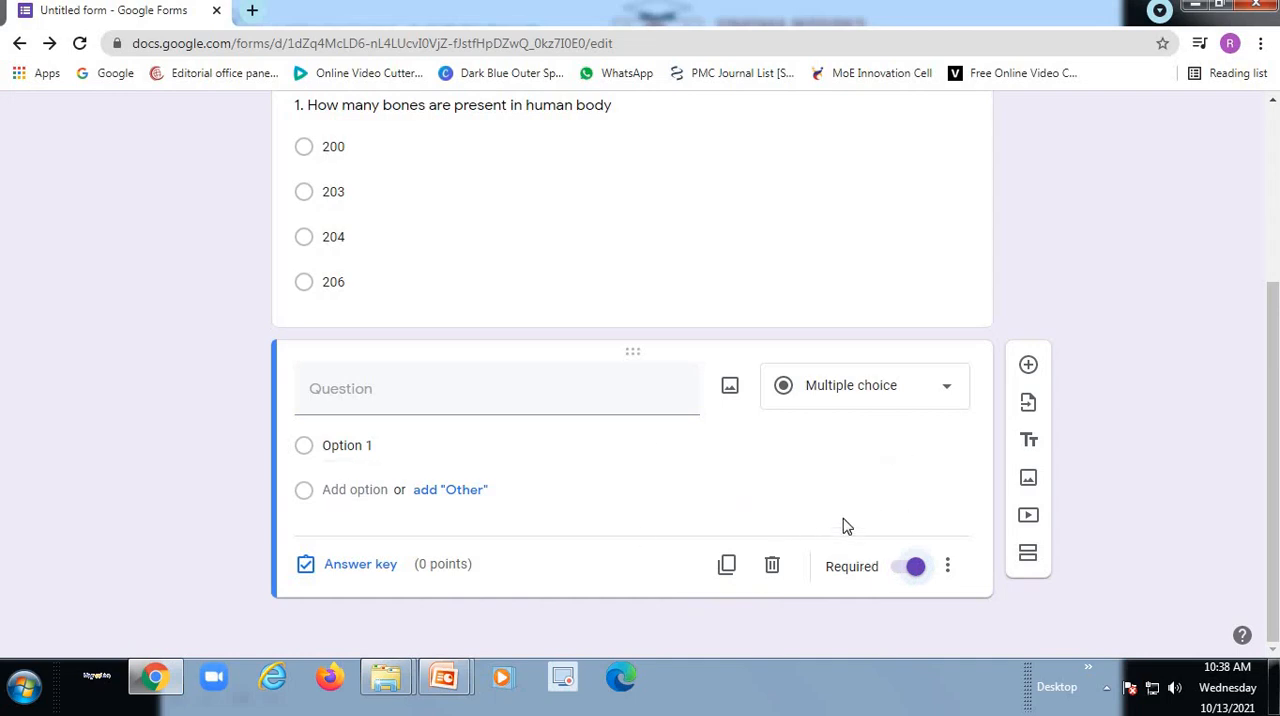
- Make the bones question required and dismiss the low disk space notification
scroll(746, 391, up, 2)
click(729, 309)
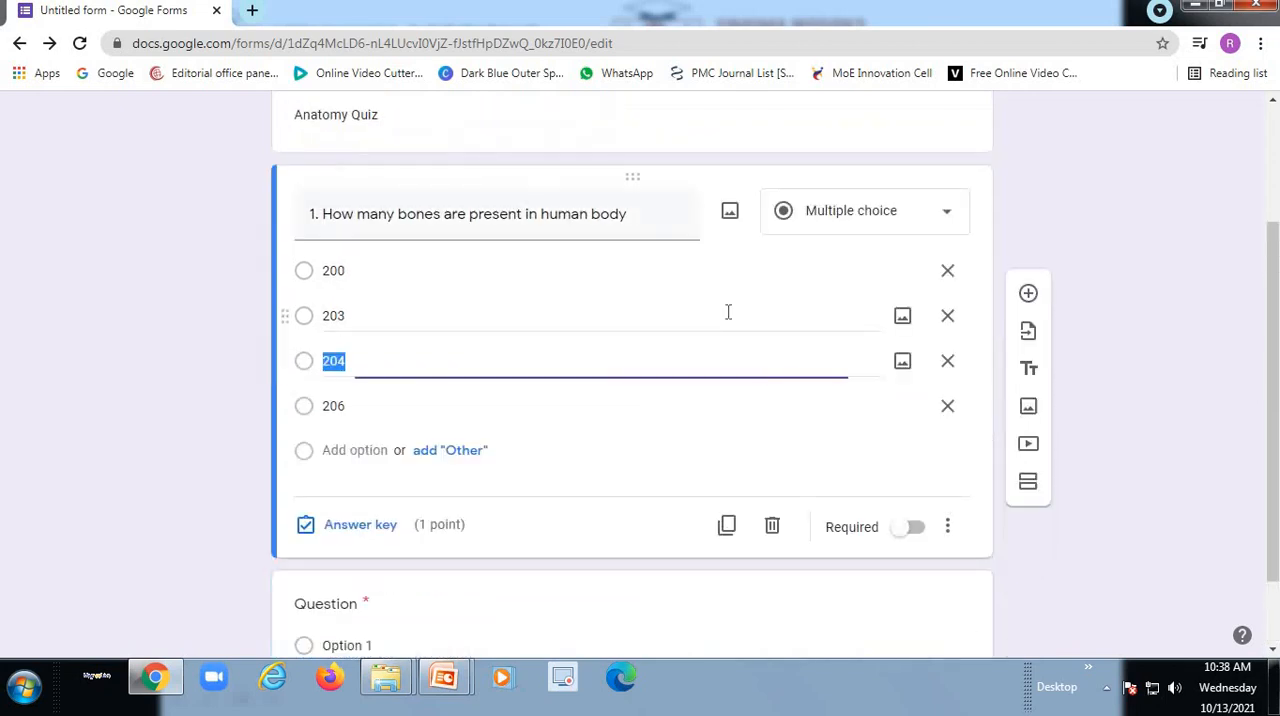
click(915, 530)
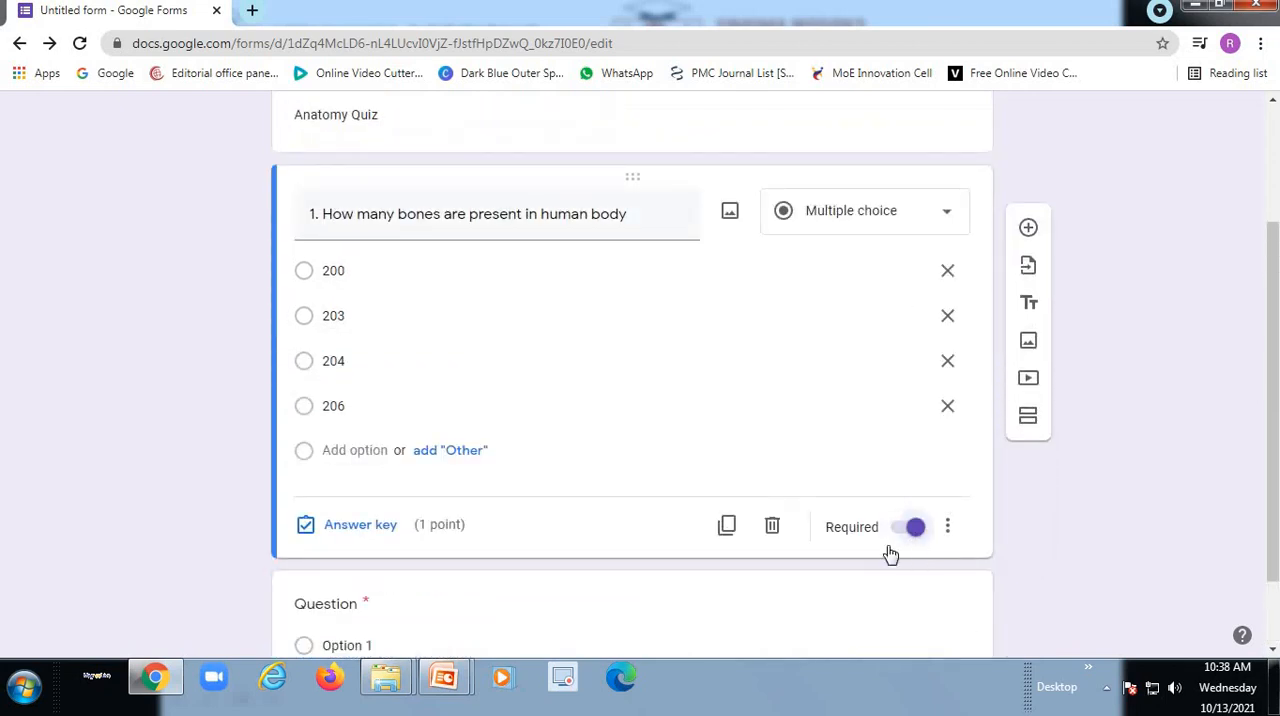
scroll(714, 531, down, 1)
click(788, 536)
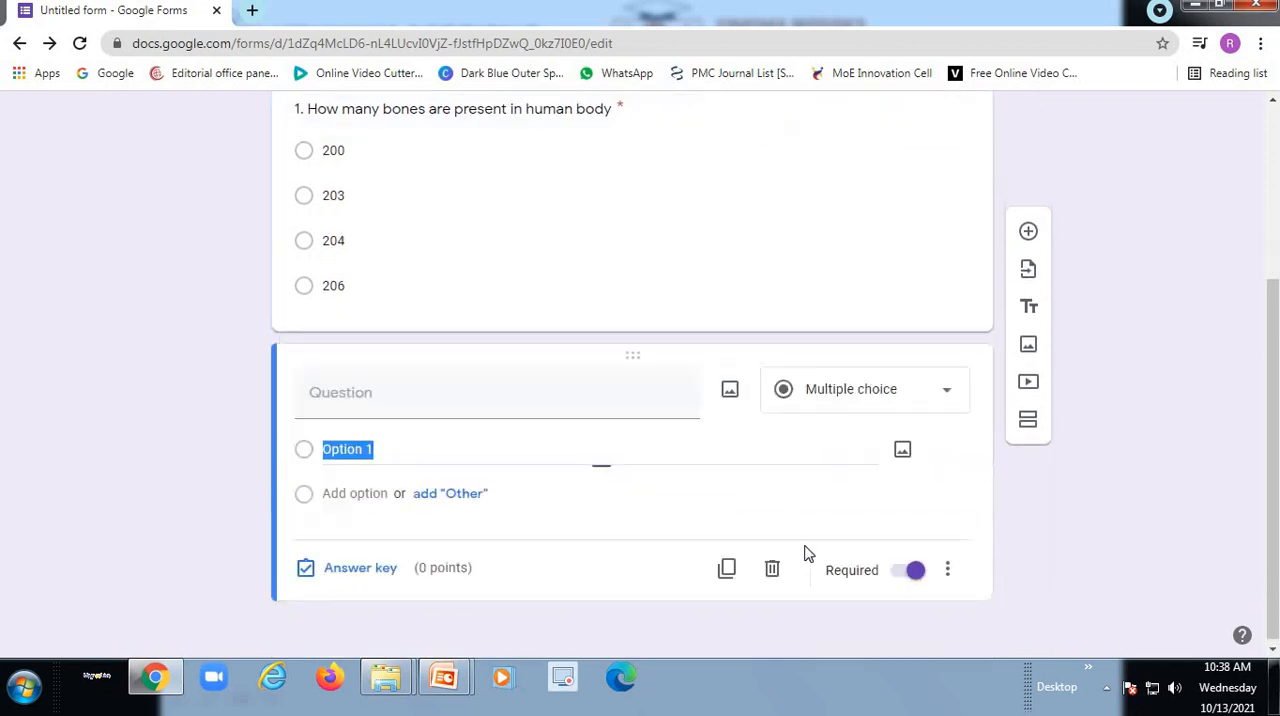
scroll(680, 306, up, 2)
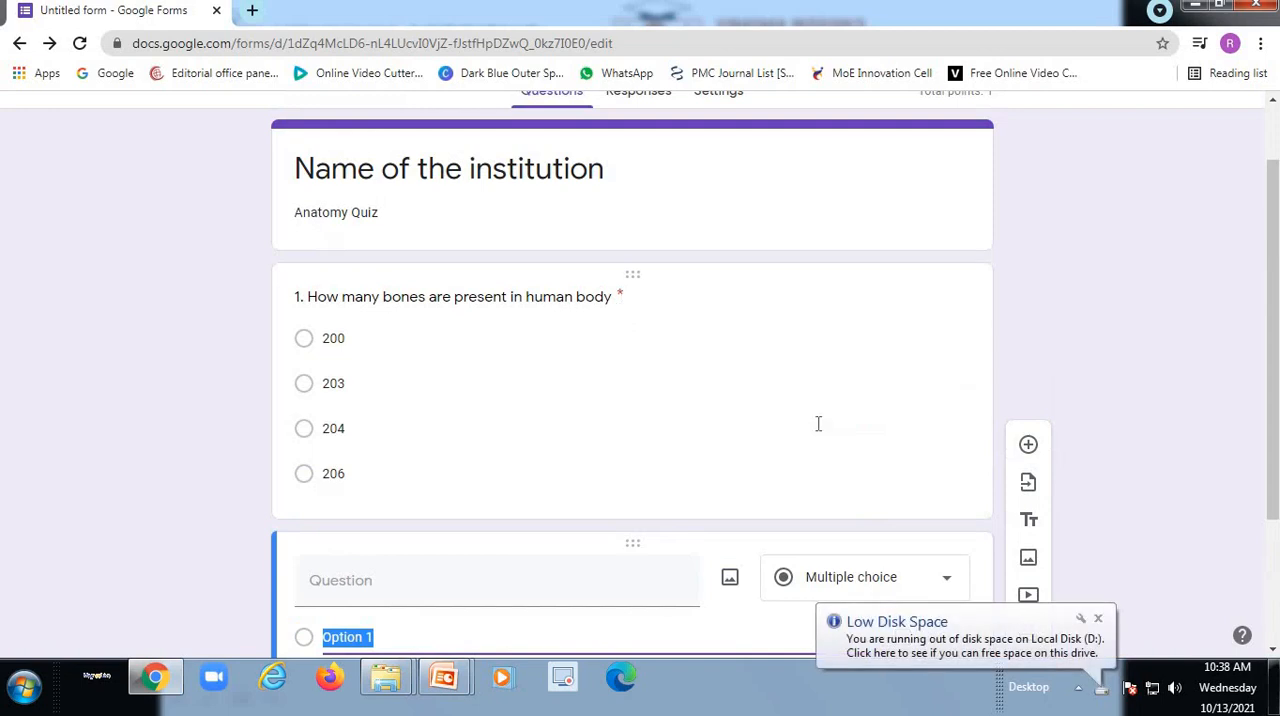
click(1097, 619)
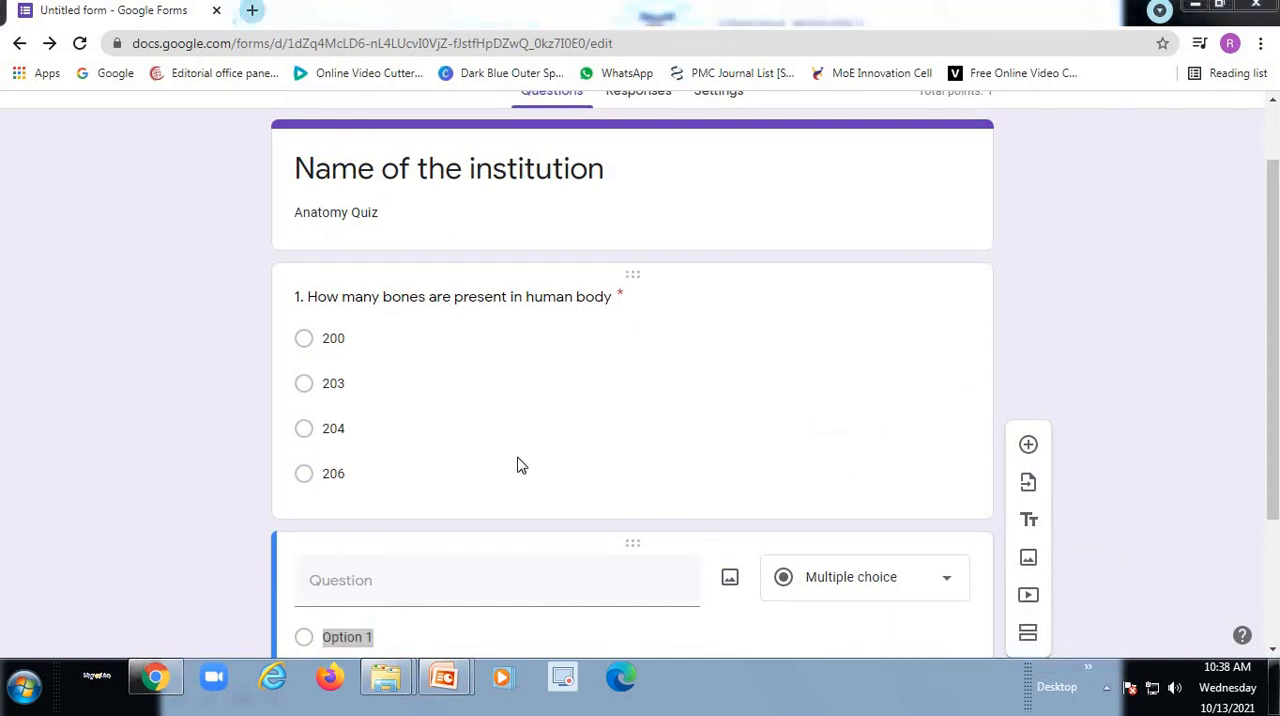
- Review the quiz settings for grade release, locked mode and what respondents can see
drag(1262, 357, 1261, 131)
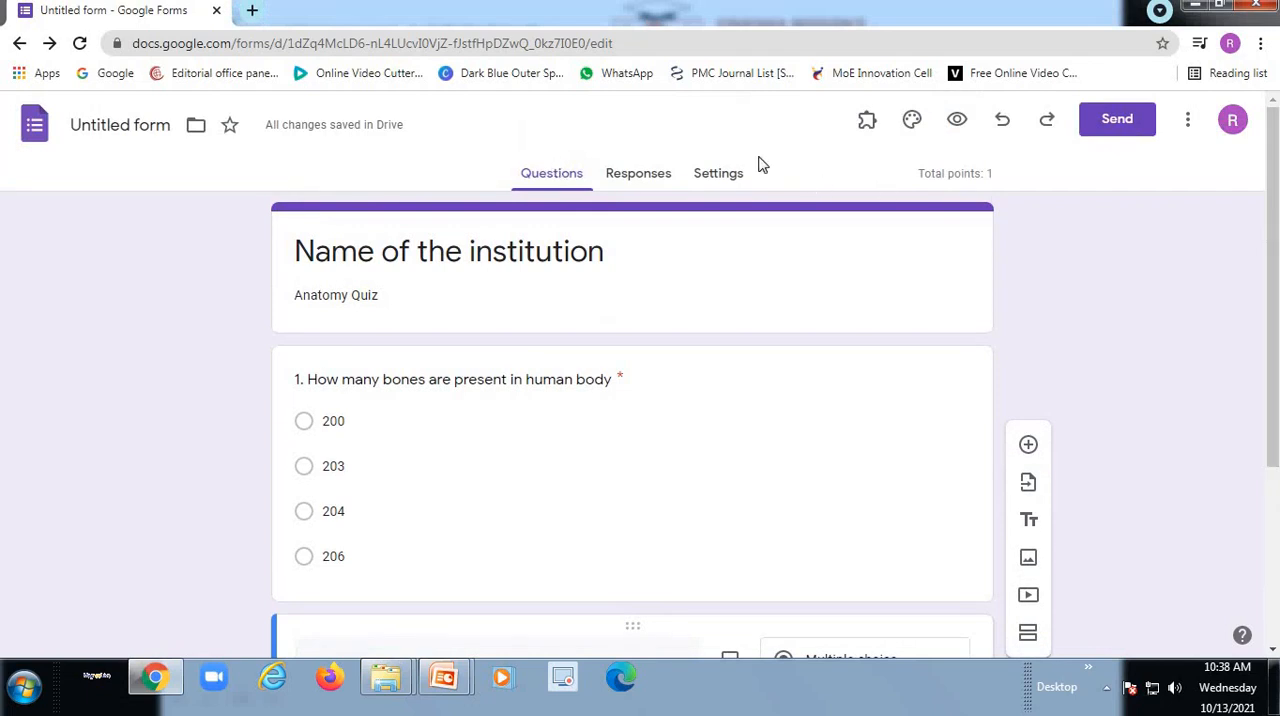
click(733, 177)
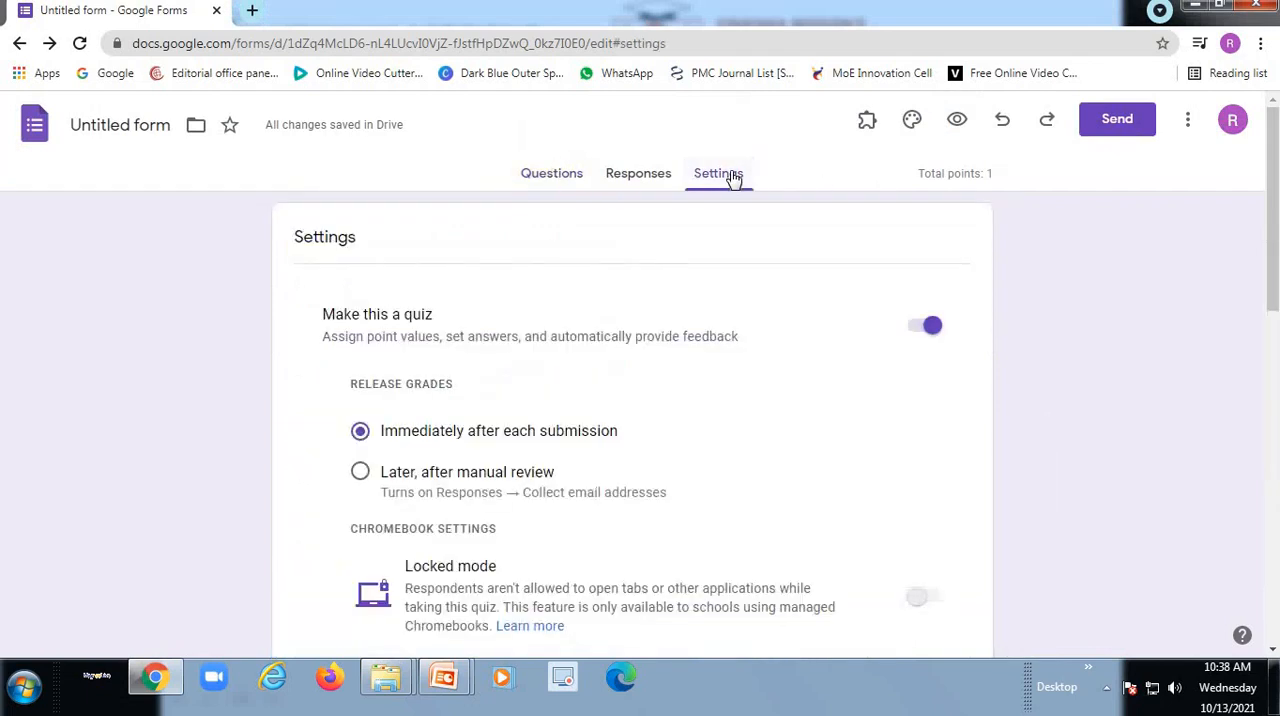
scroll(520, 540, down, 4)
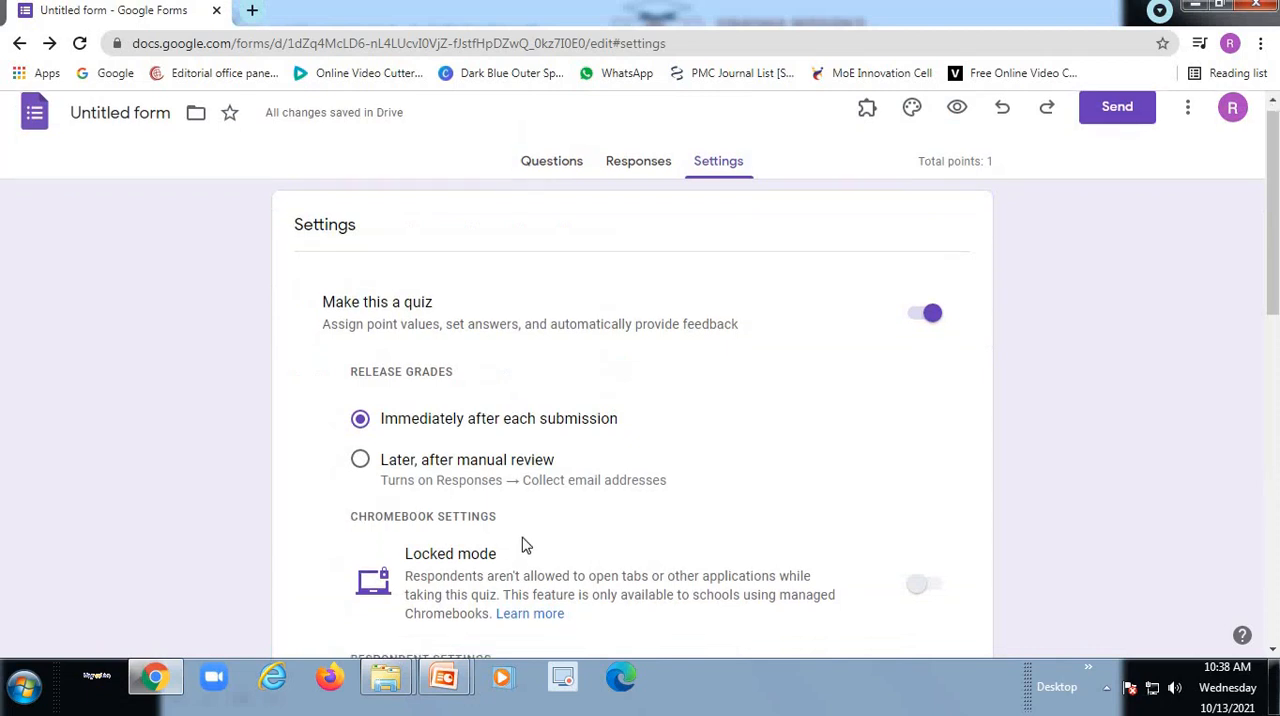
scroll(600, 440, up, 3)
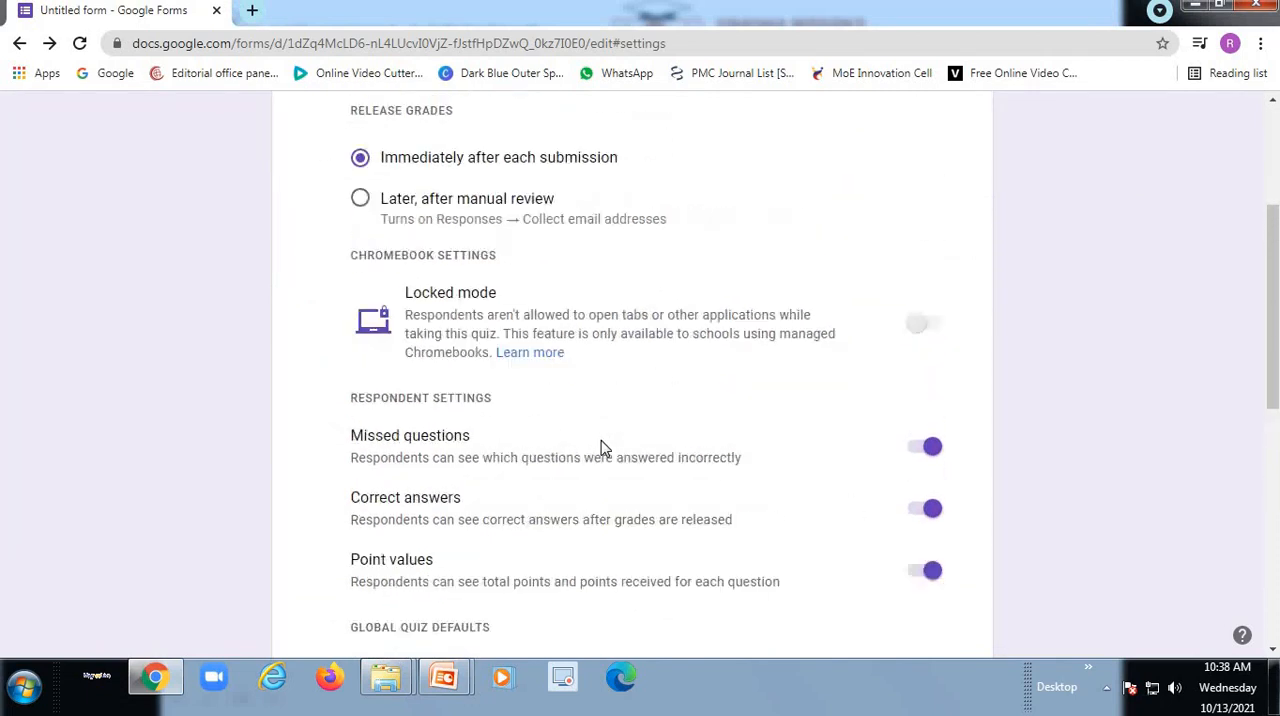
scroll(562, 318, up, 2)
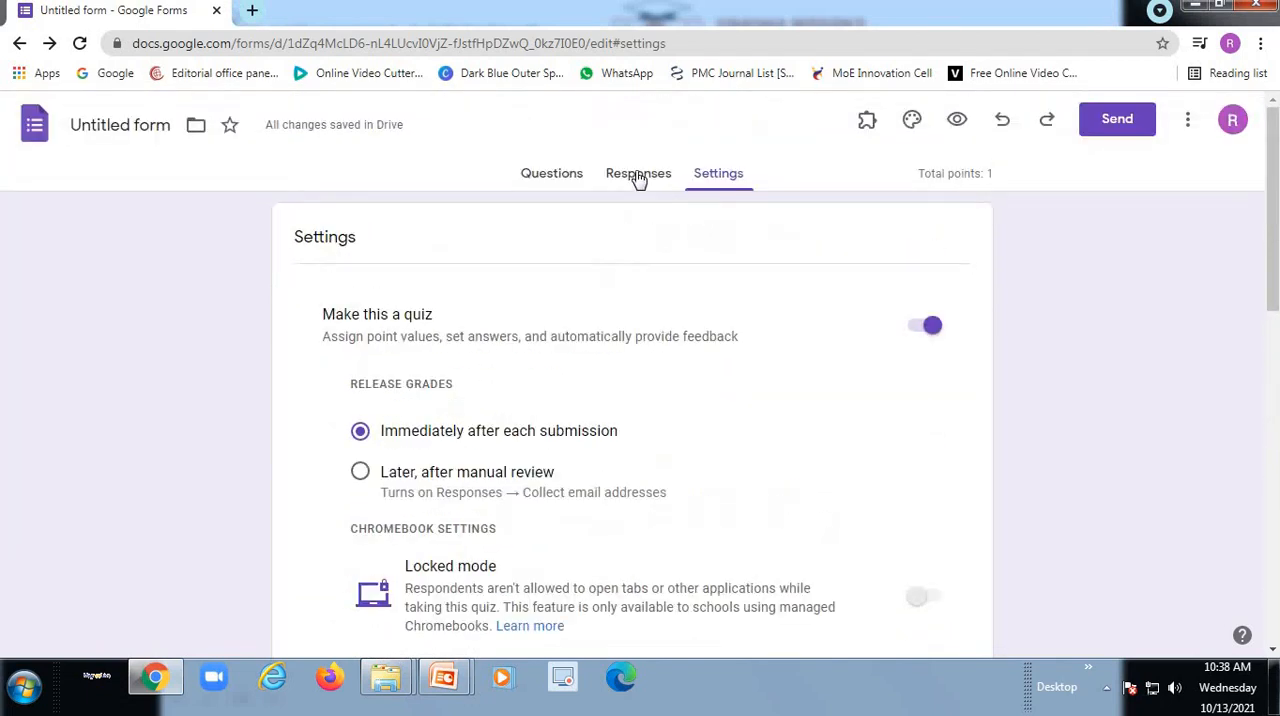
- Stop the form from accepting responses and turn response collection back on
click(638, 176)
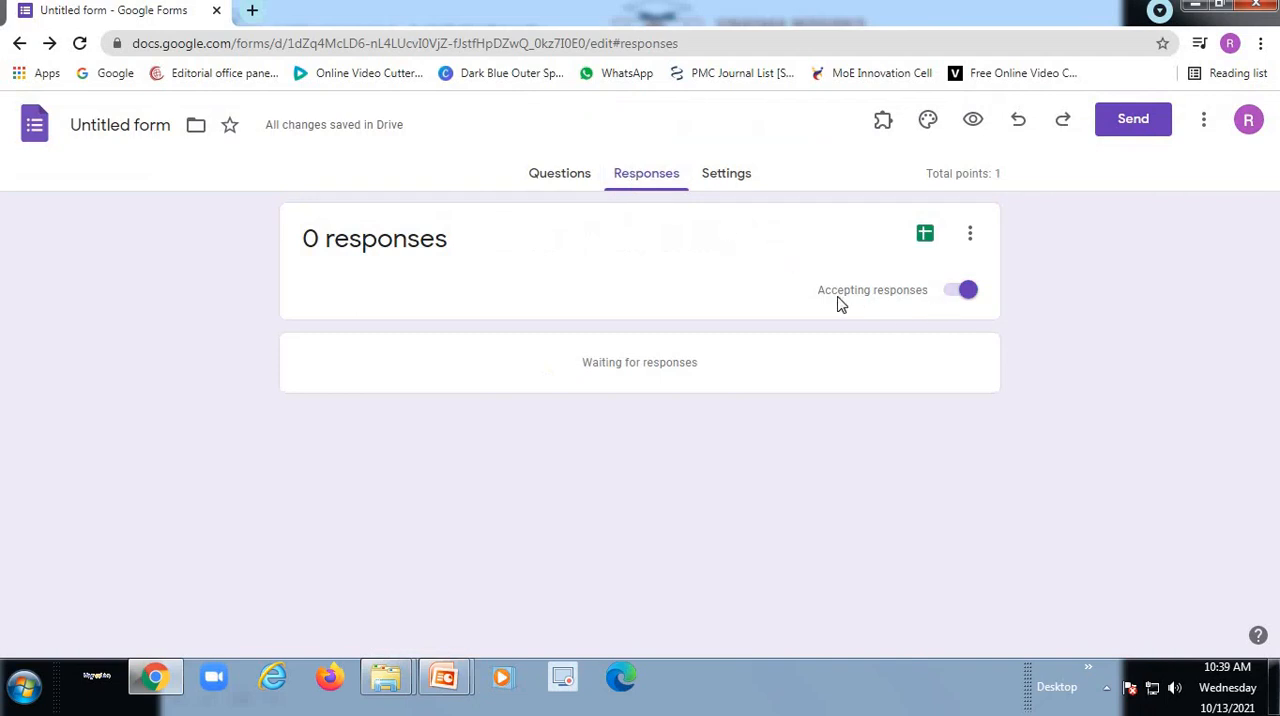
click(965, 294)
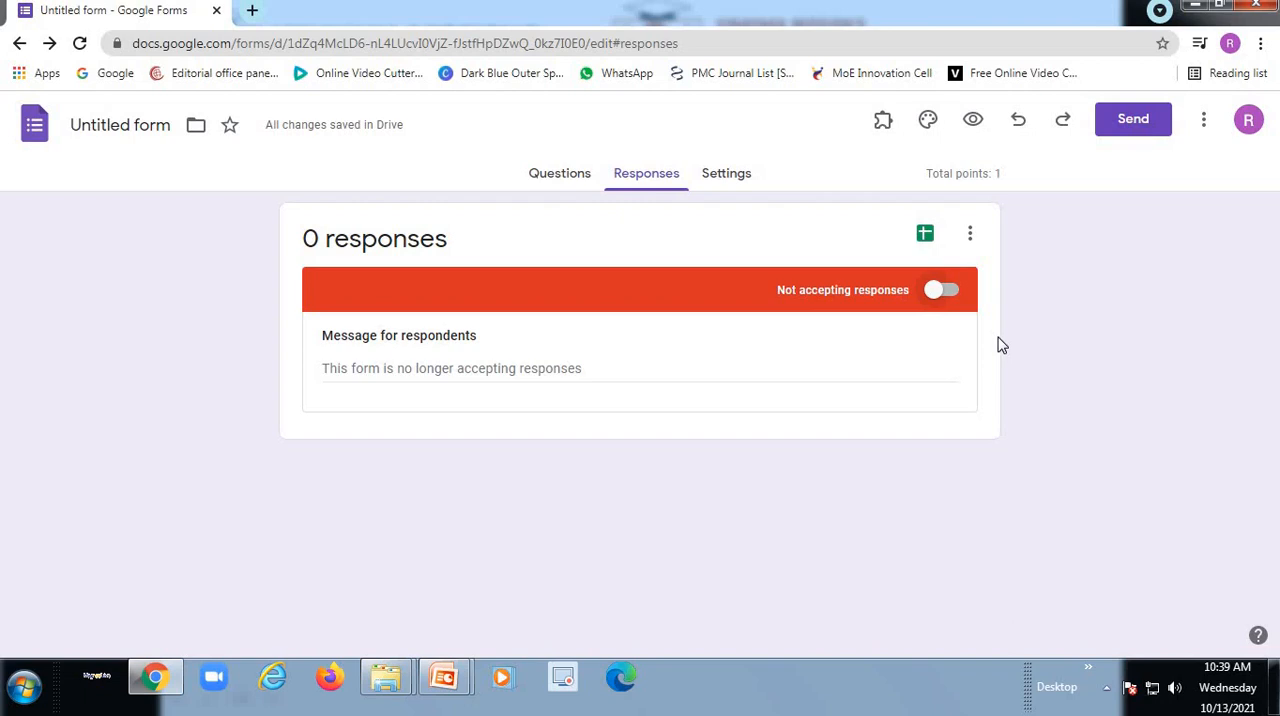
click(948, 290)
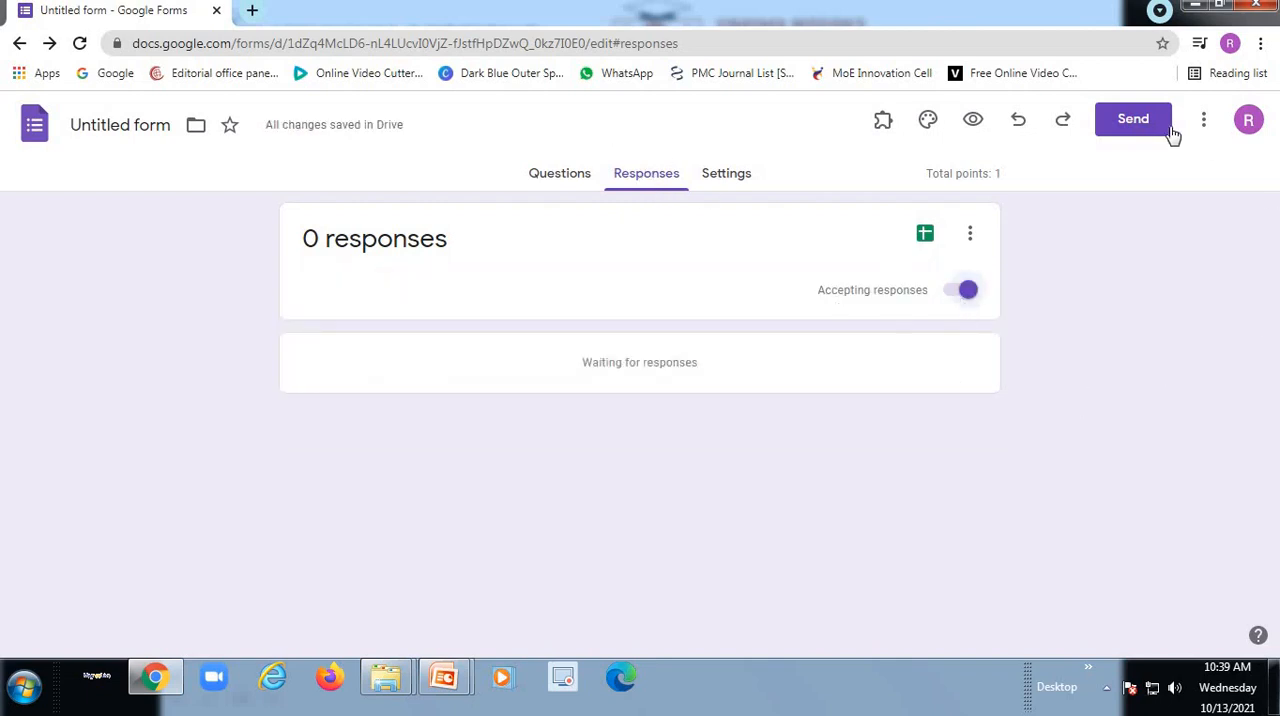
- Preview the quiz as respondents see it and look through its questions
click(972, 122)
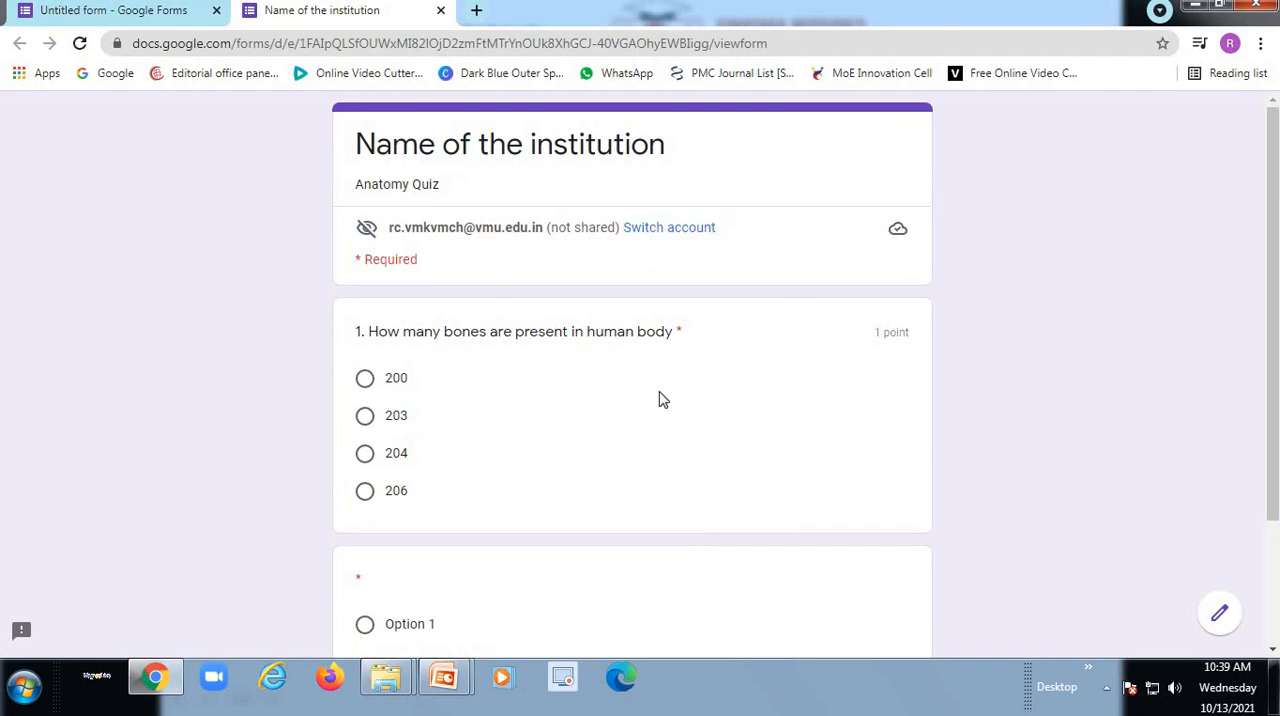
scroll(660, 398, down, 1)
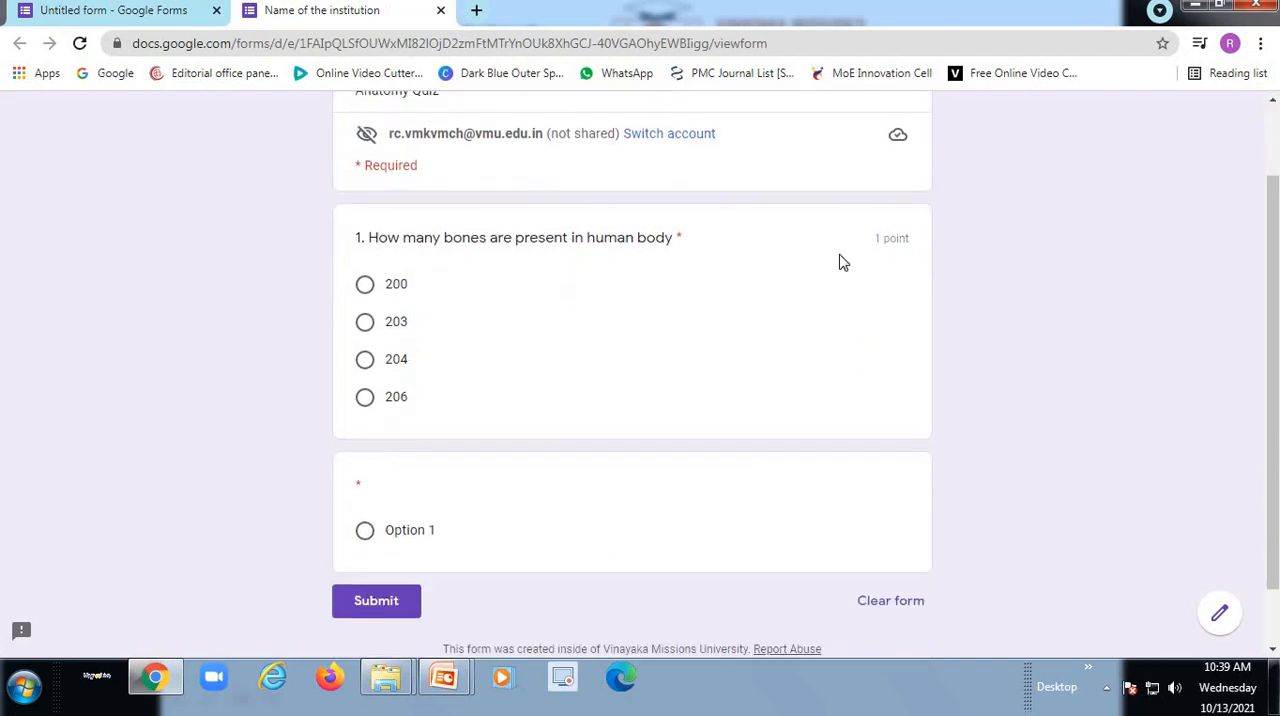
scroll(705, 374, up, 1)
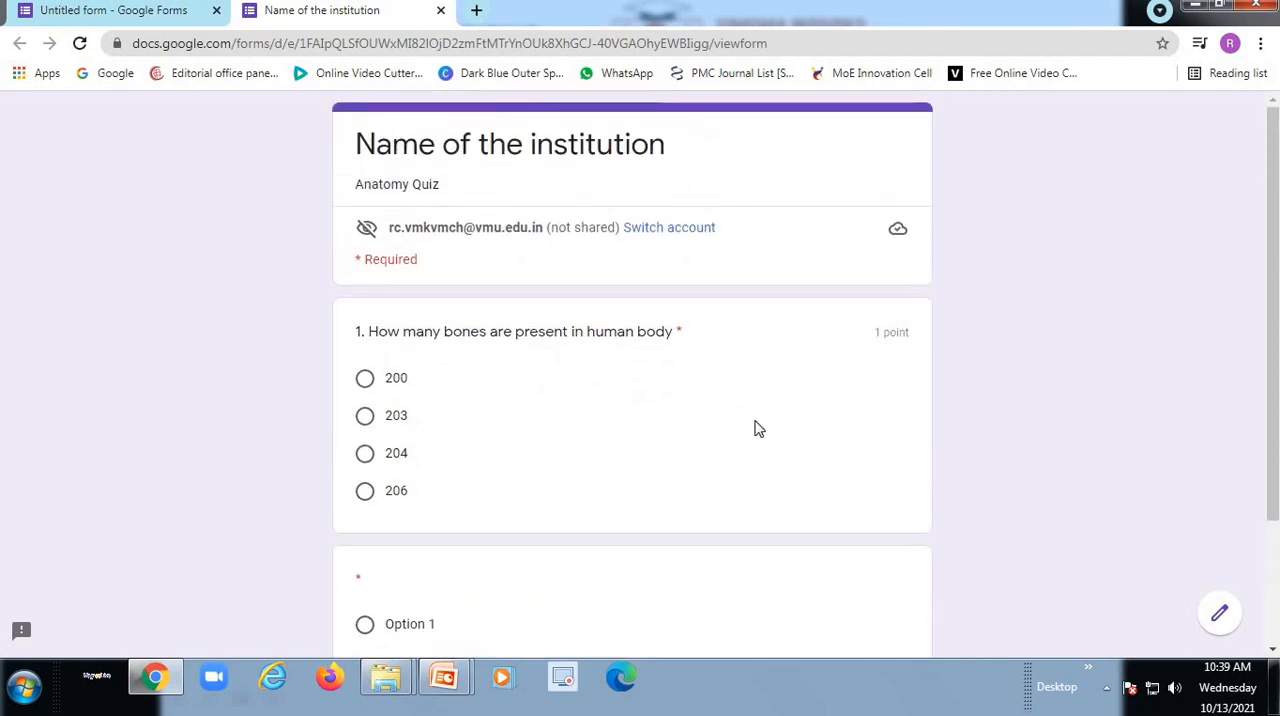
- Look over the quiz preview down to its submit area and return to the form editor
scroll(250, 295, down, 2)
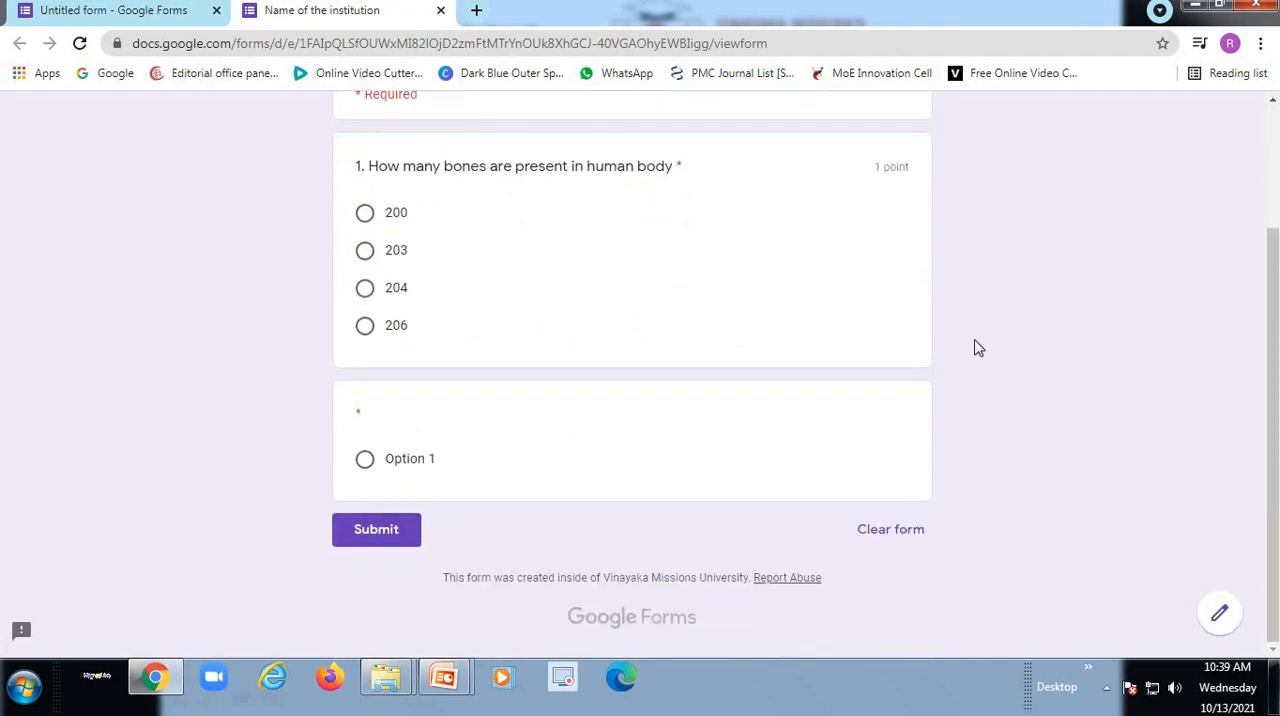
scroll(680, 310, up, 2)
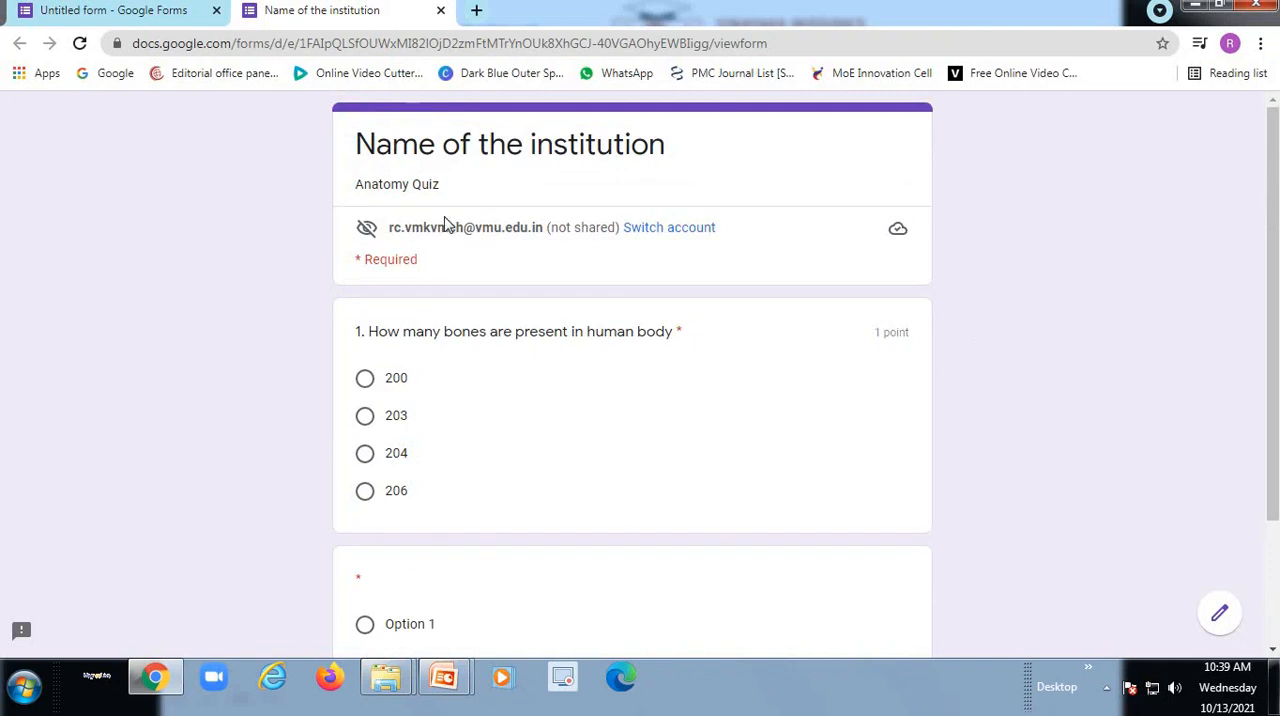
click(137, 12)
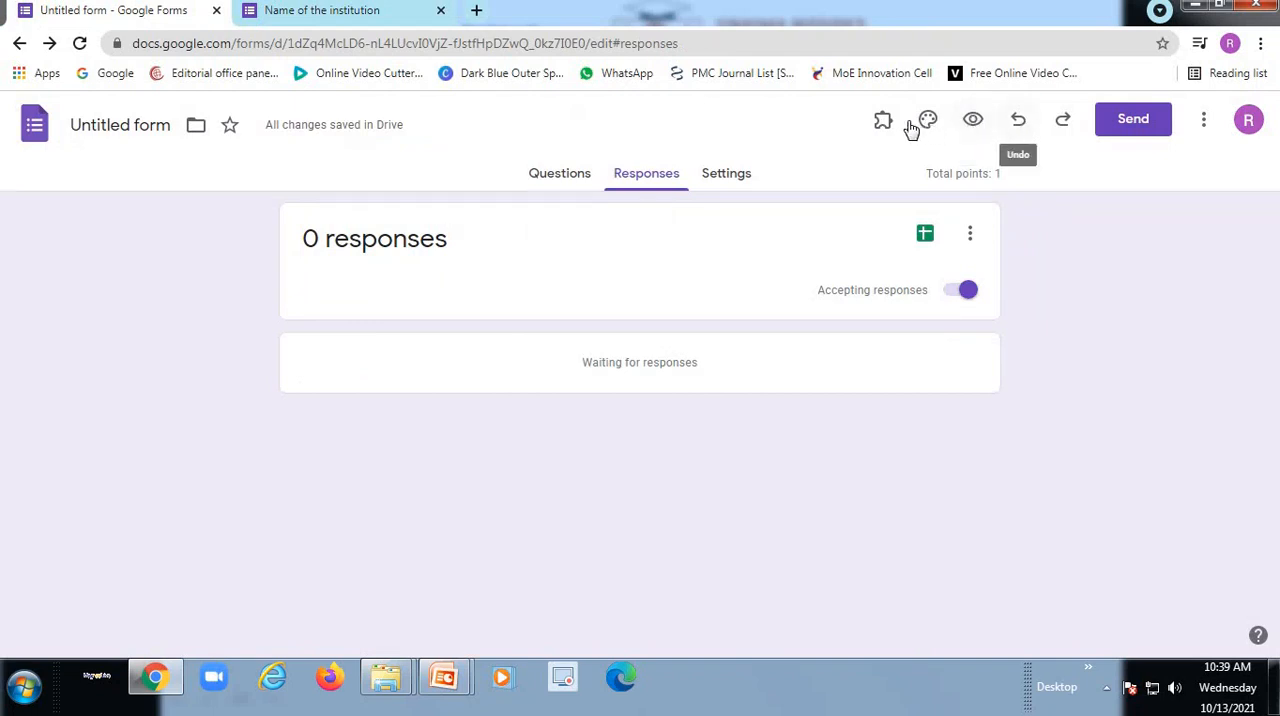
- Check the email sending option, copy a shortened link to the quiz, and return to the form's questions
click(1128, 125)
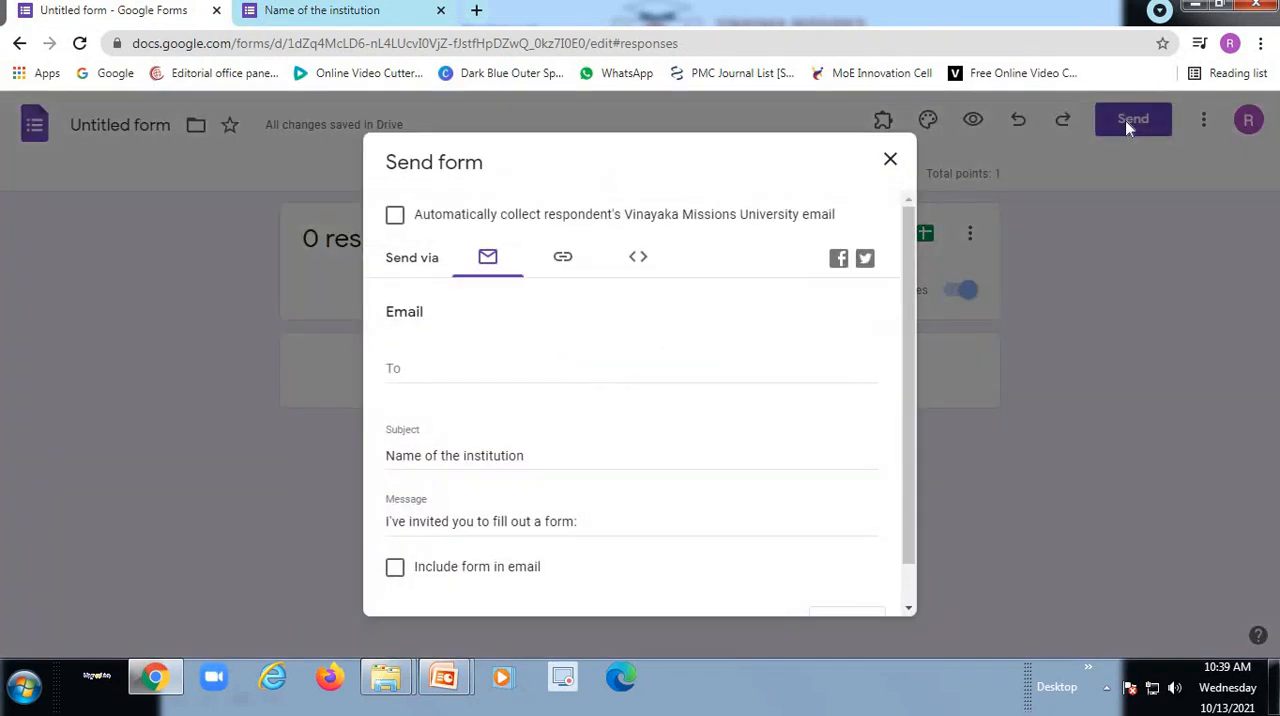
click(412, 371)
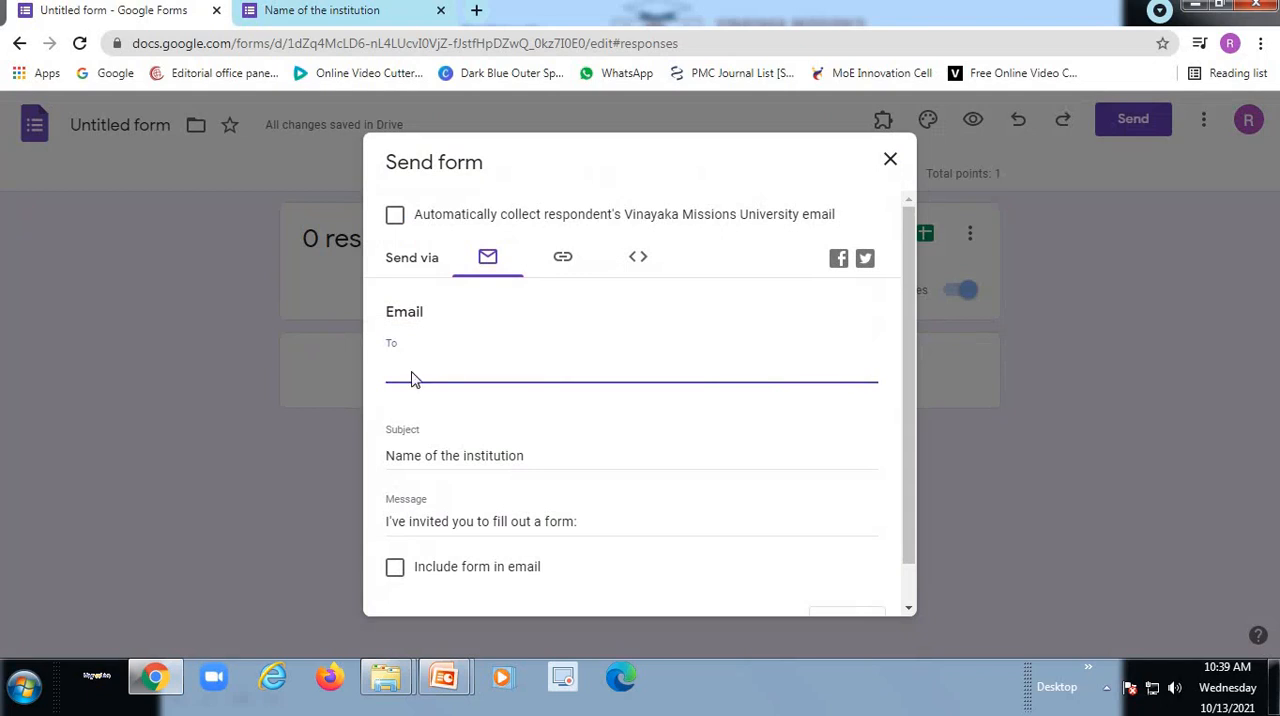
click(563, 260)
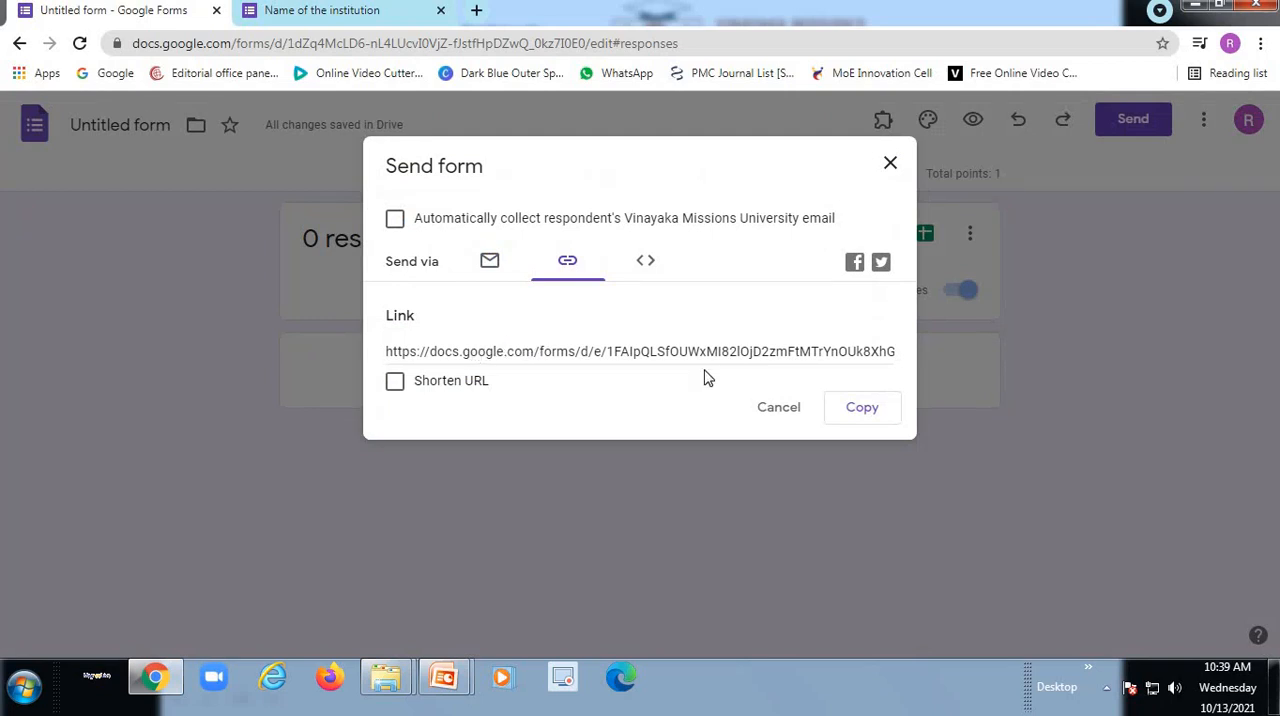
click(395, 383)
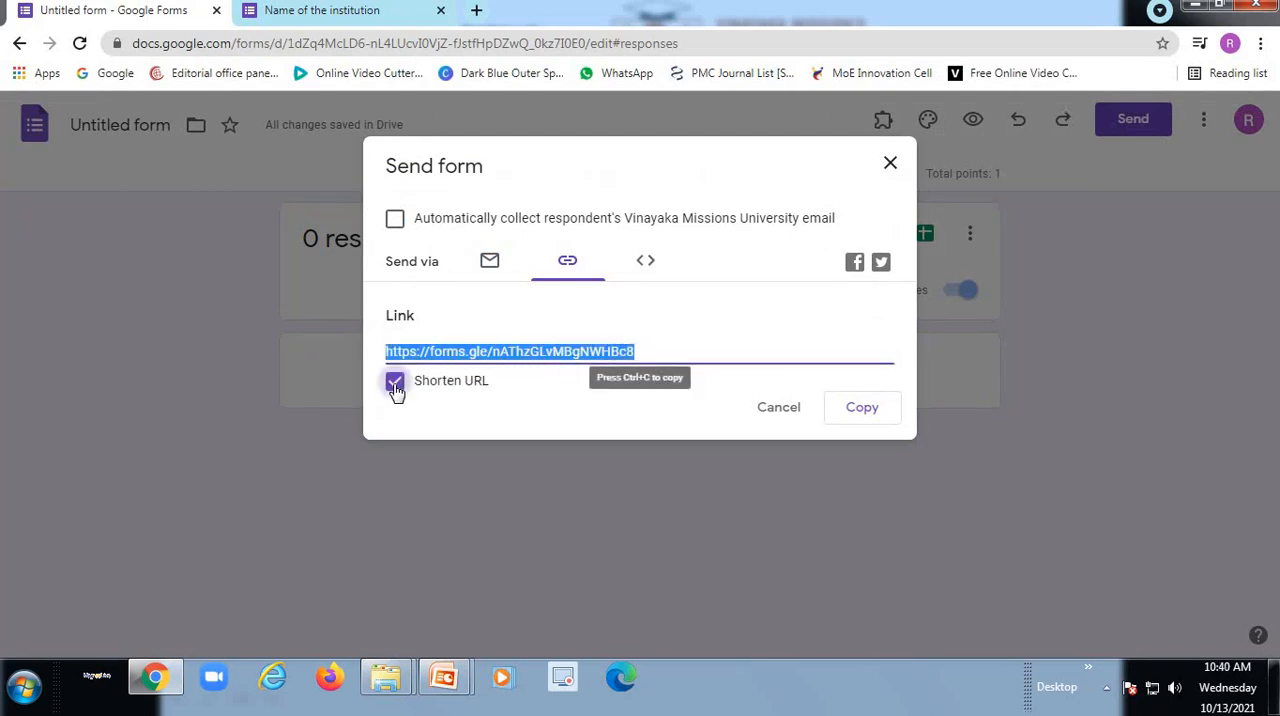
click(862, 409)
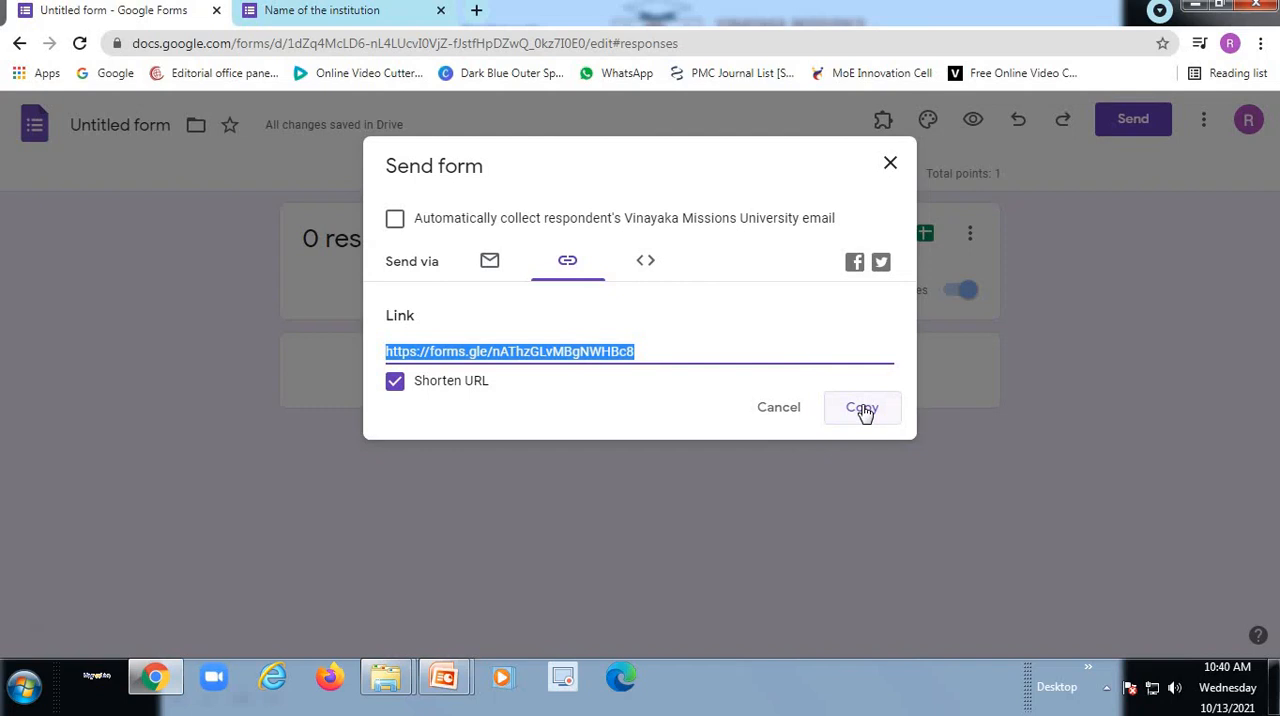
click(889, 167)
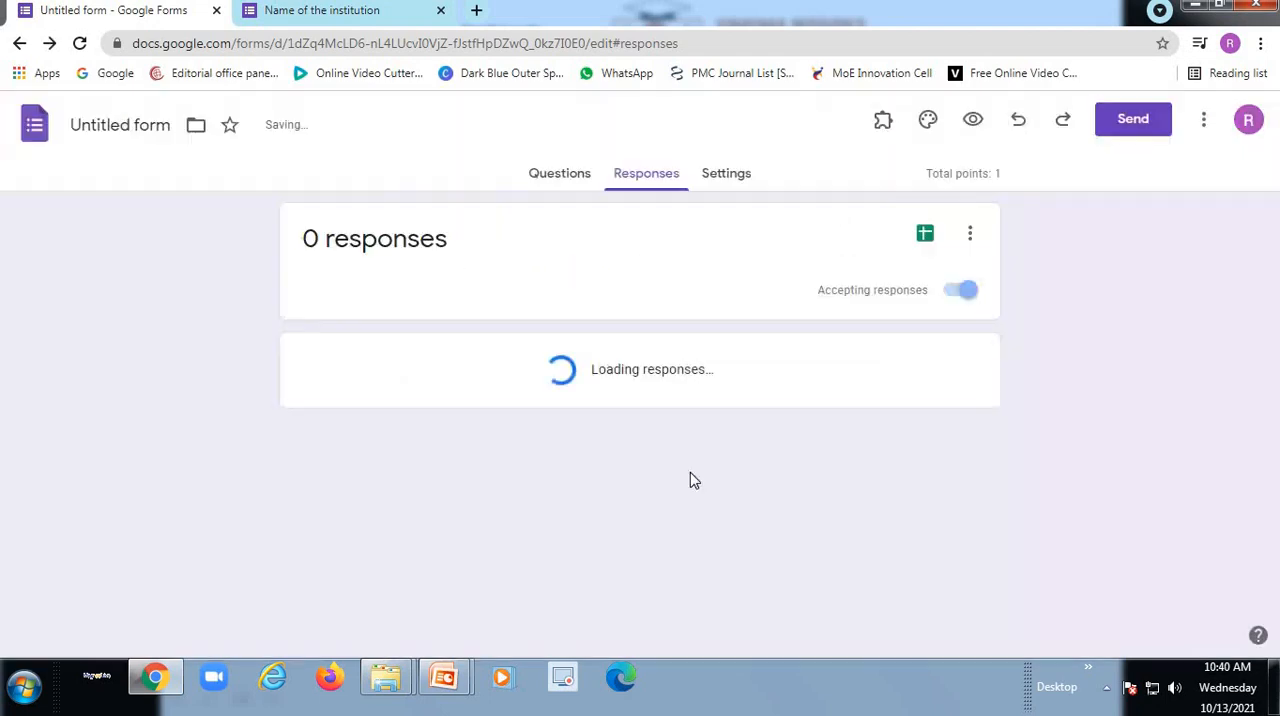
click(555, 186)
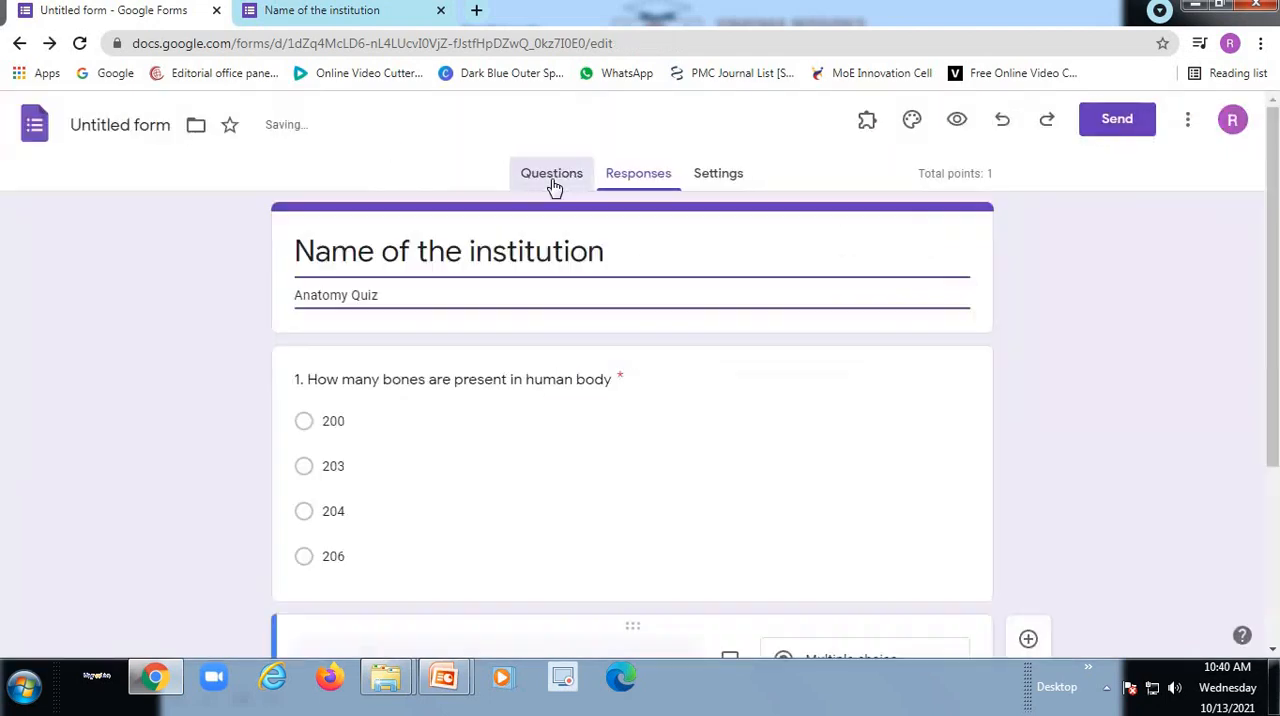